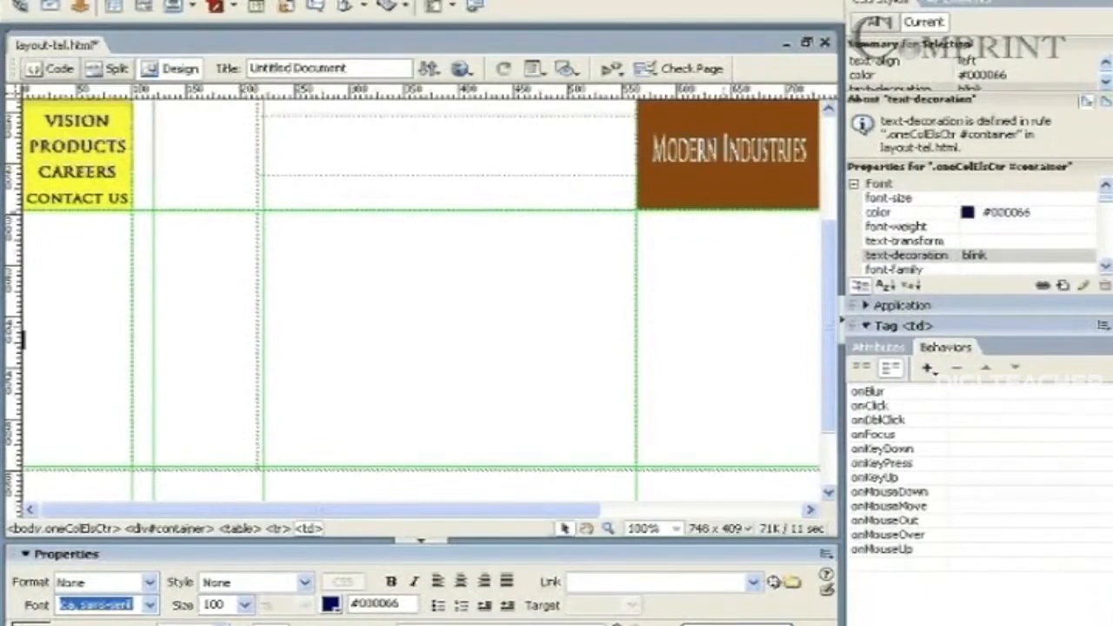
Switch to Flash CS3 Professional and create a new Flash File (ActionScript 2.0).
left_click(139, 300)
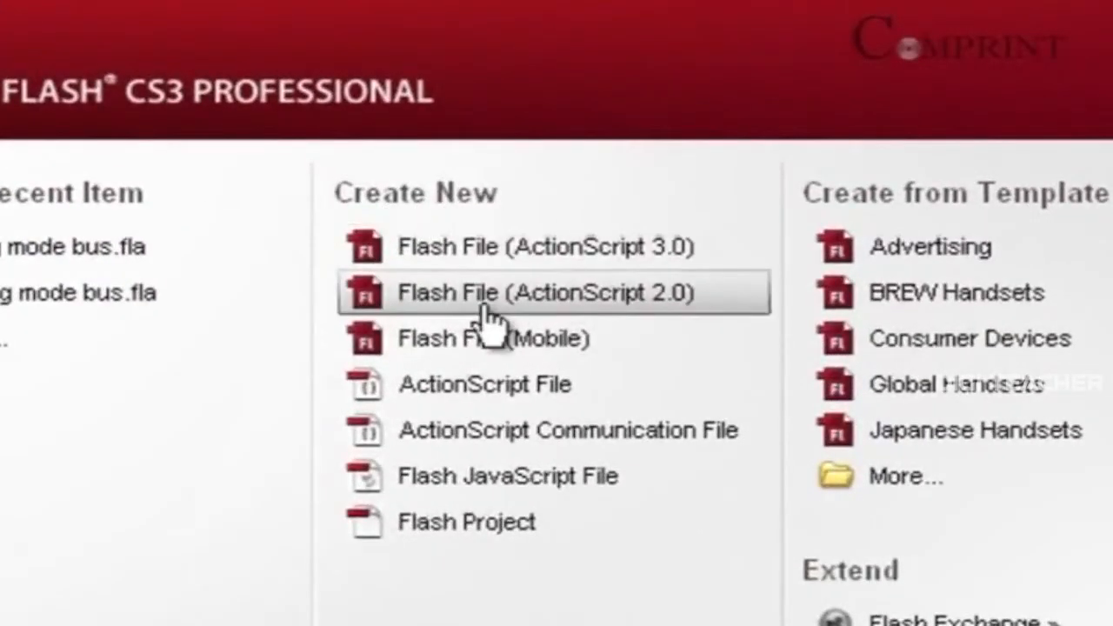
left_click(486, 304)
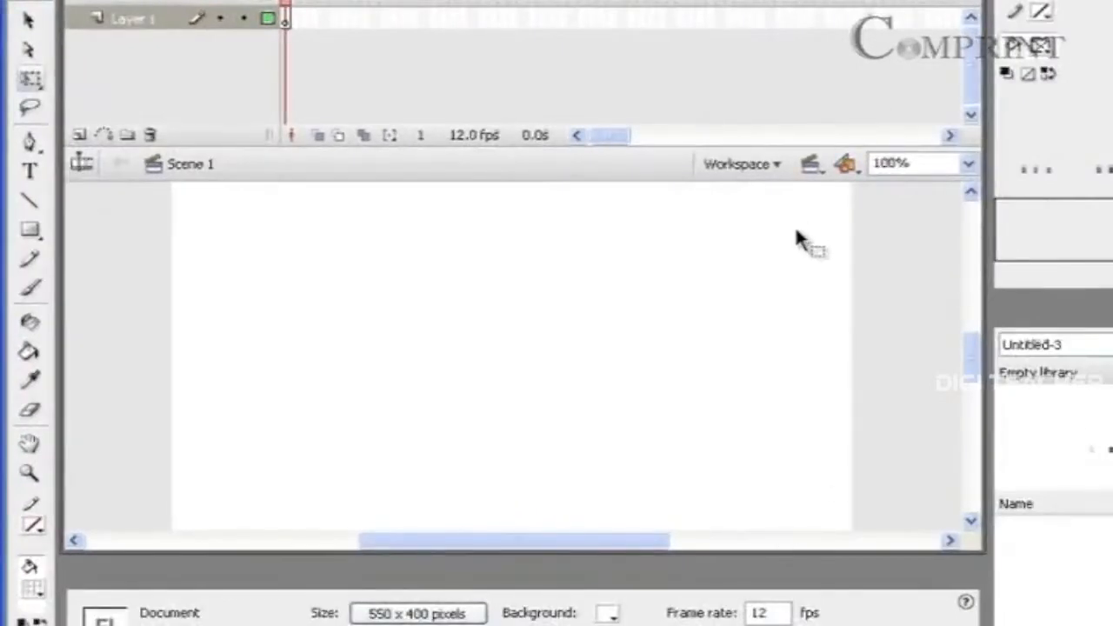
mouse_move(966, 360)
left_mouse_down()
mouse_move(966, 397)
mouse_move(965, 343)
left_mouse_up()
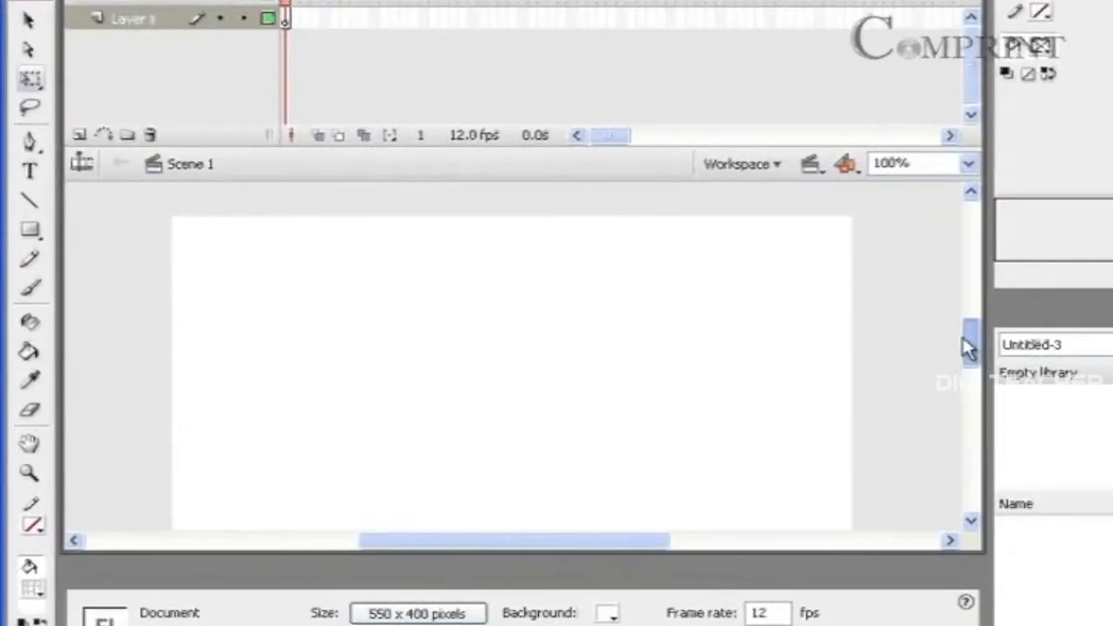
mouse_move(968, 346)
left_mouse_down()
mouse_move(965, 390)
mouse_move(970, 348)
left_mouse_up()
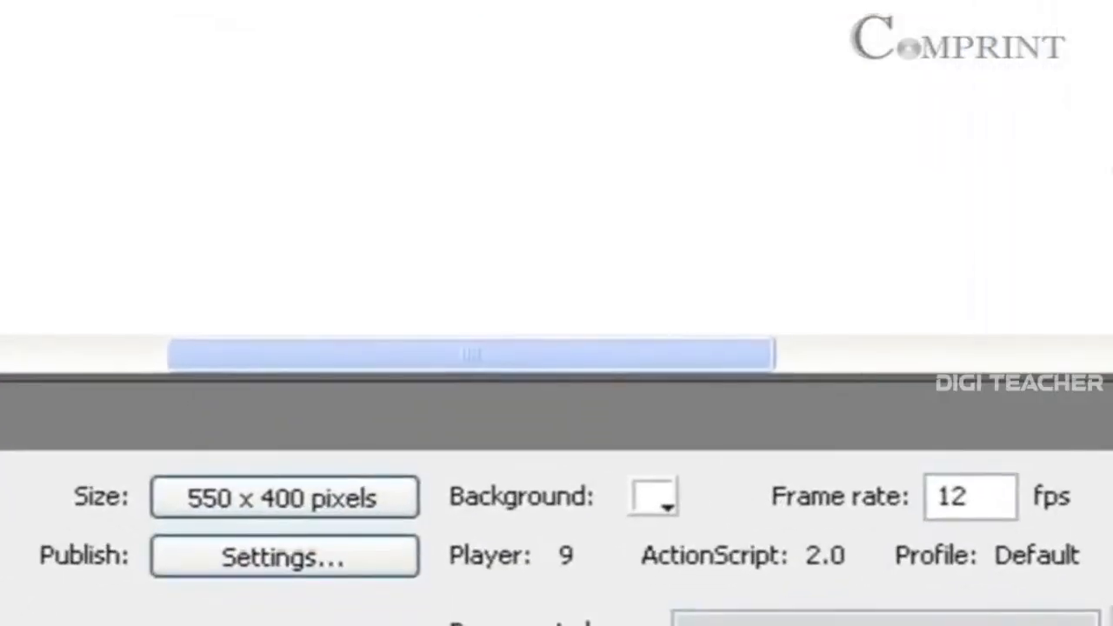
Set the document dimensions to 100 px wide by 250 px high.
left_click(213, 491)
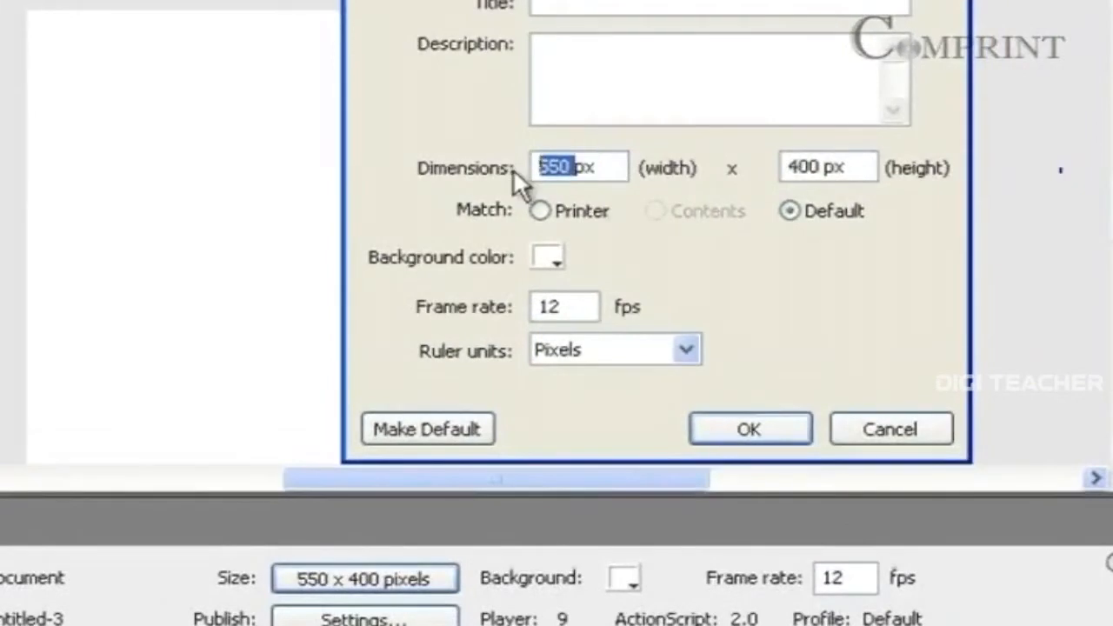
type("100")
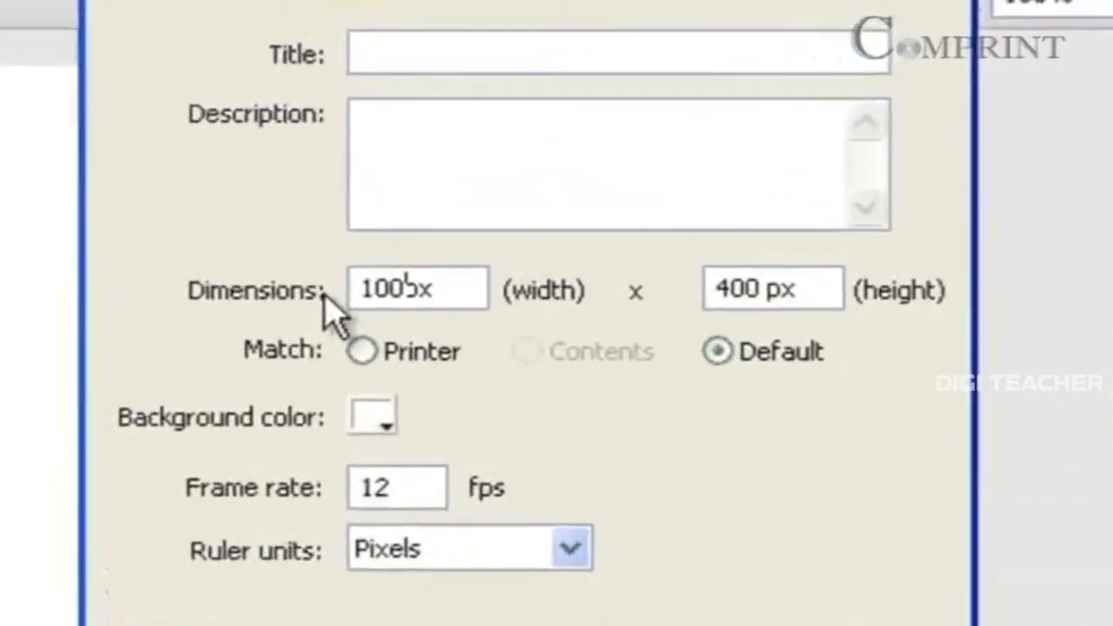
left_click_drag(755, 293, 693, 298)
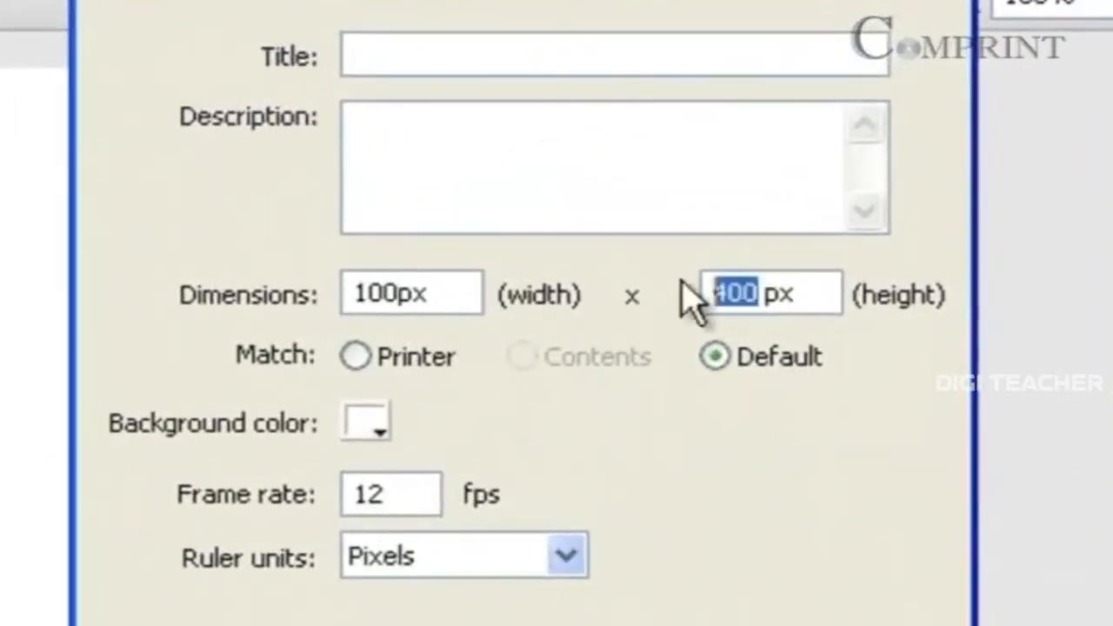
type("250")
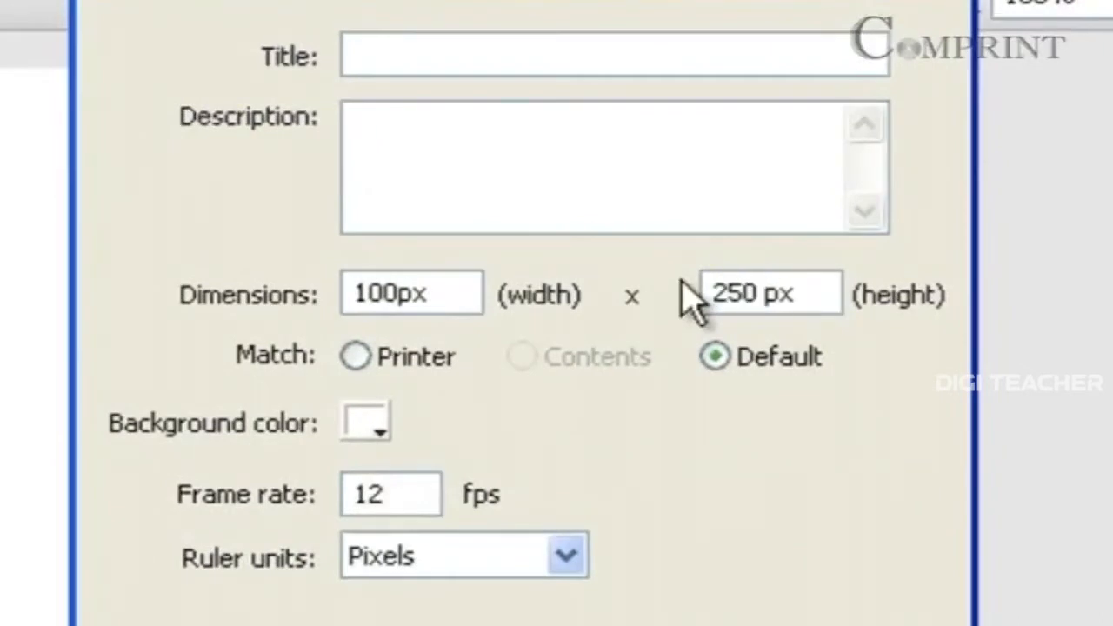
left_click(602, 622)
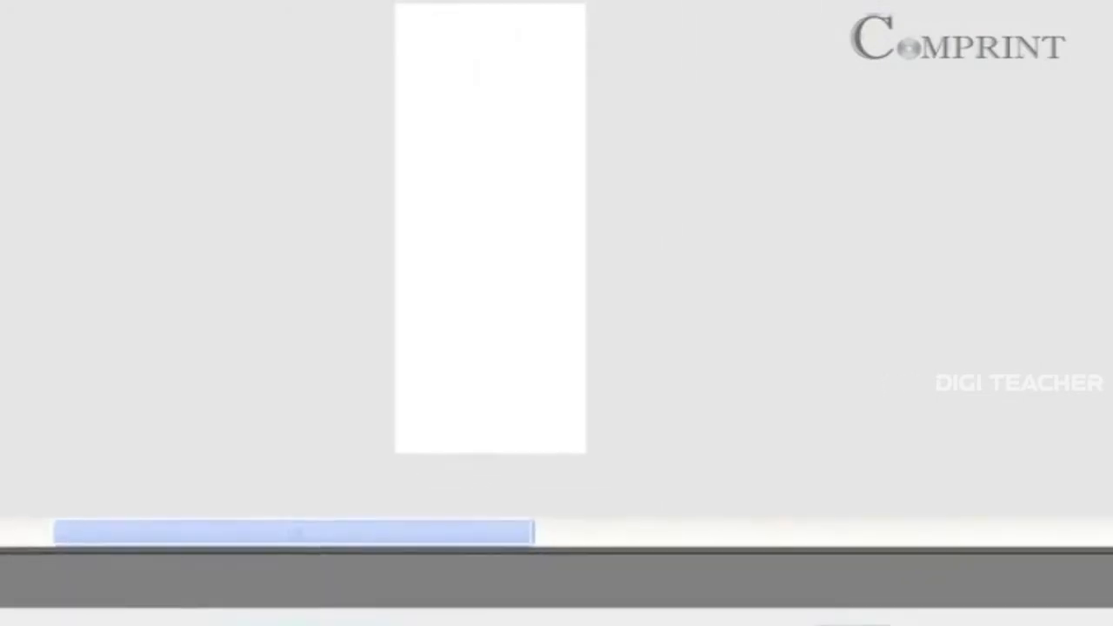
Set the stage background colour to golden yellow.
left_click(616, 608)
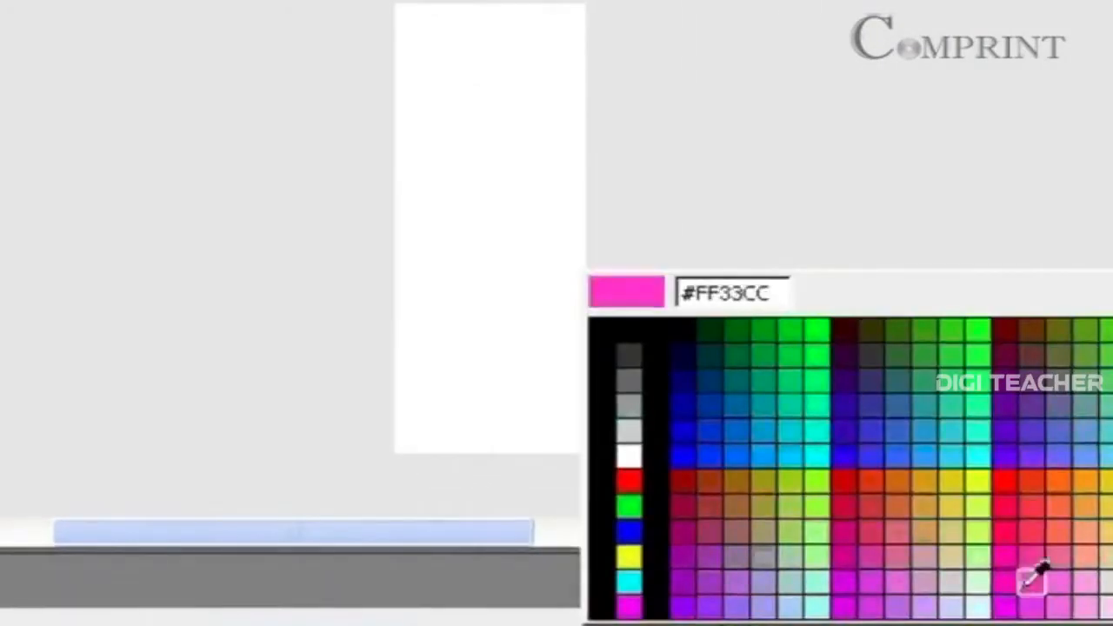
left_click(1087, 481)
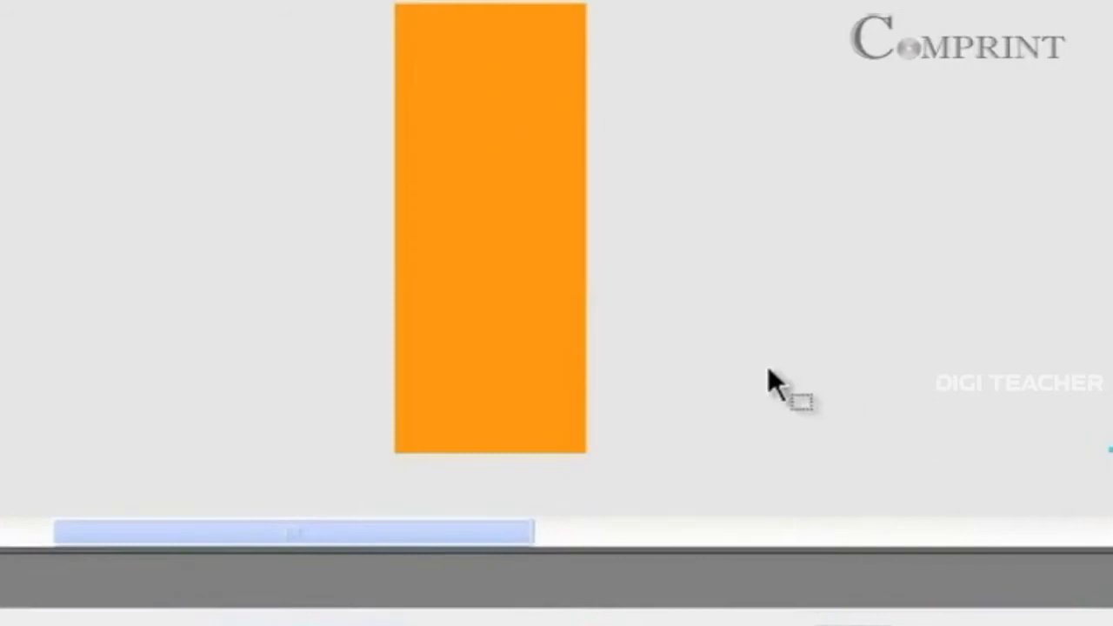
left_click(586, 617)
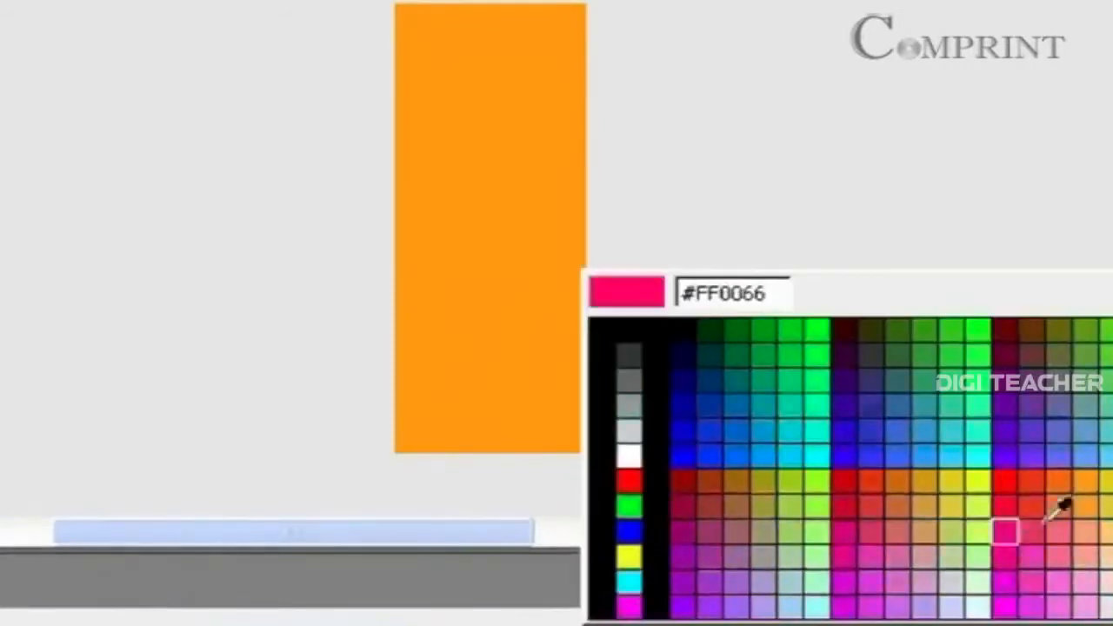
left_click(1106, 480)
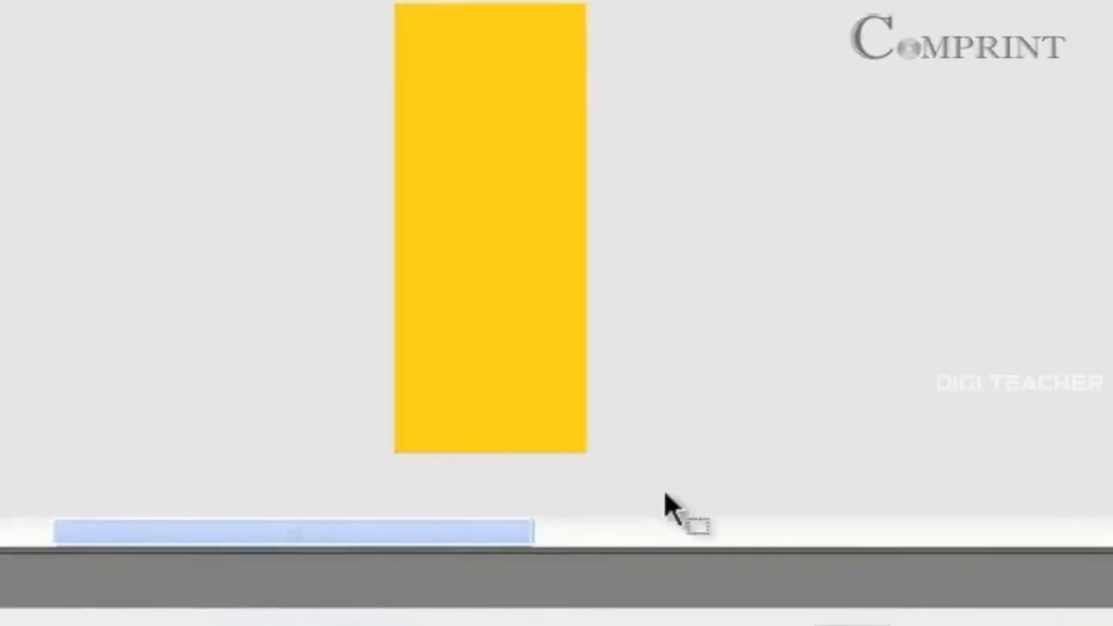
left_click(671, 527)
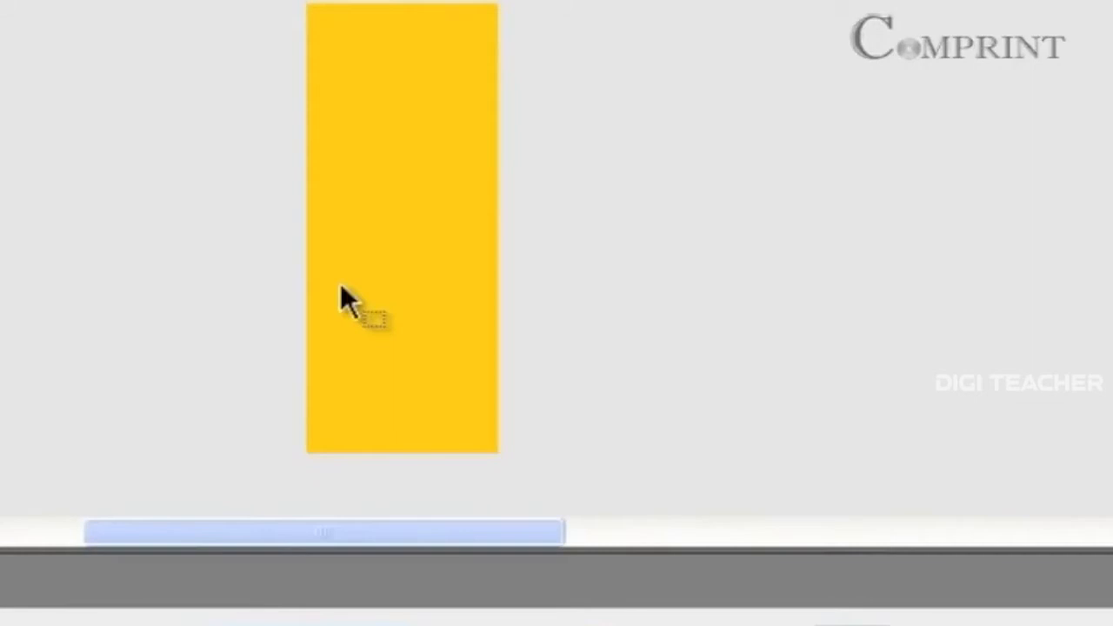
left_click_drag(340, 287, 344, 278)
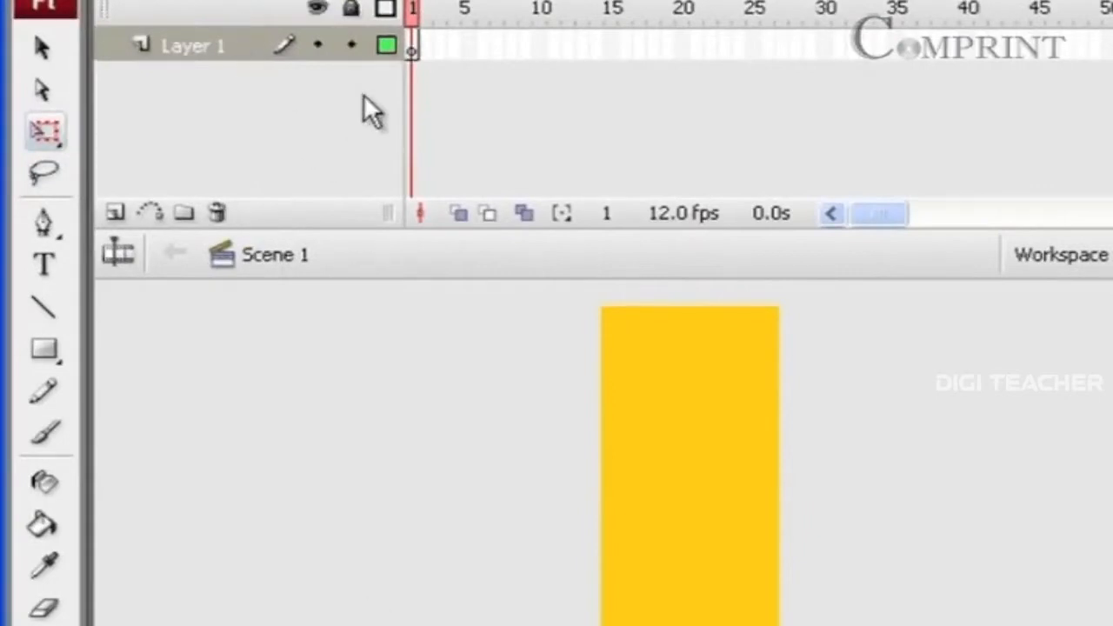
Import image 1 from the "images or vfx" folder to the stage in frame 1 of Layer 1, without the rest of the sequence.
left_click(412, 49)
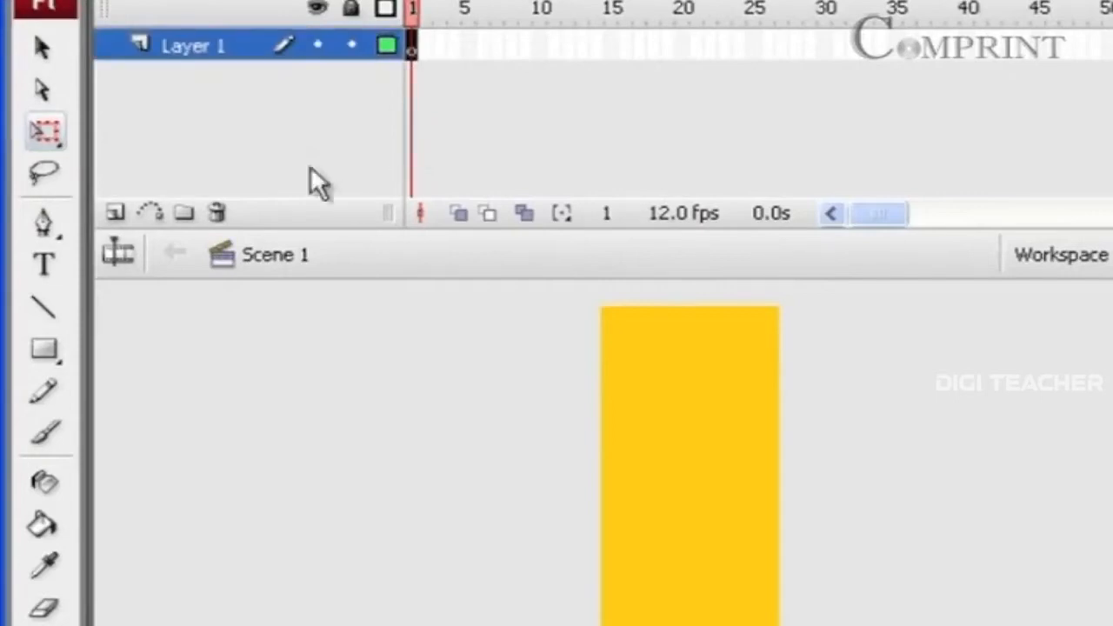
key("alt+f")
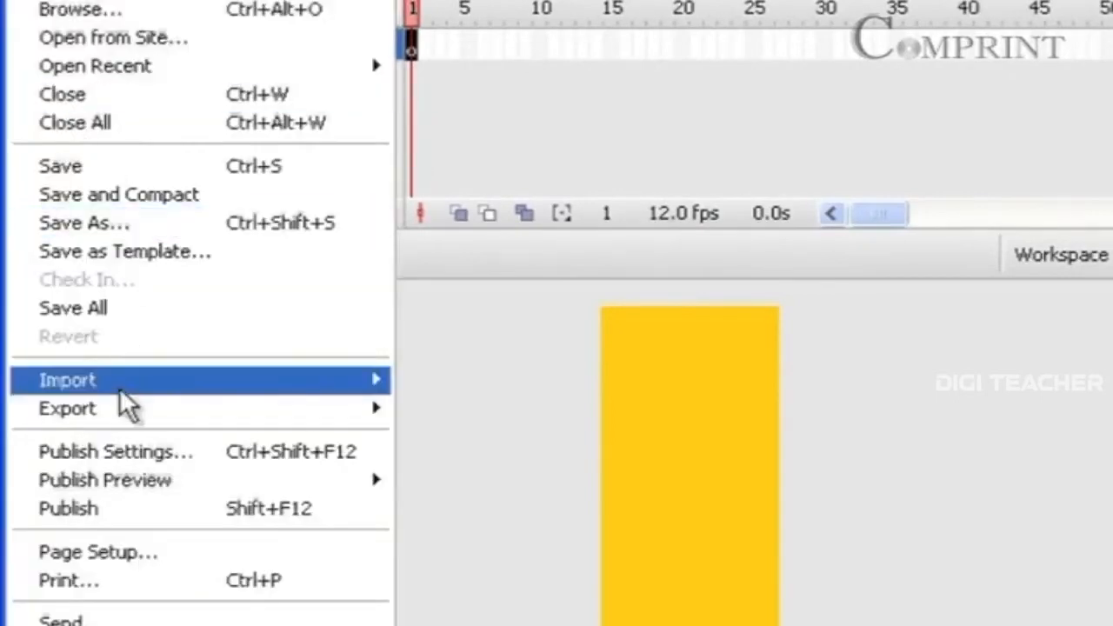
mouse_move(122, 405)
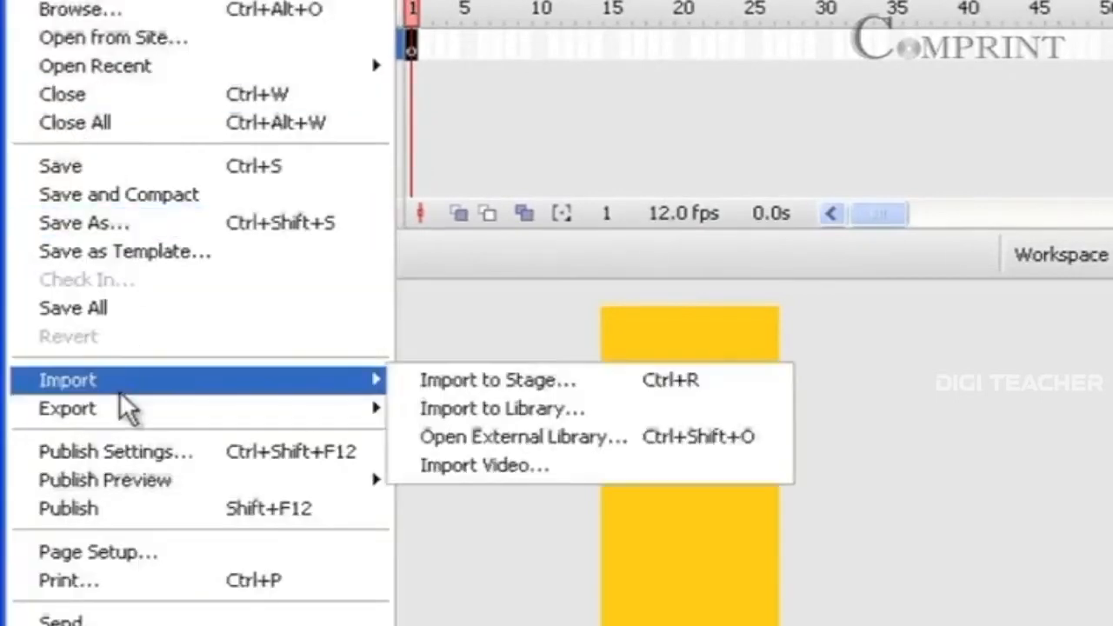
left_click(460, 389)
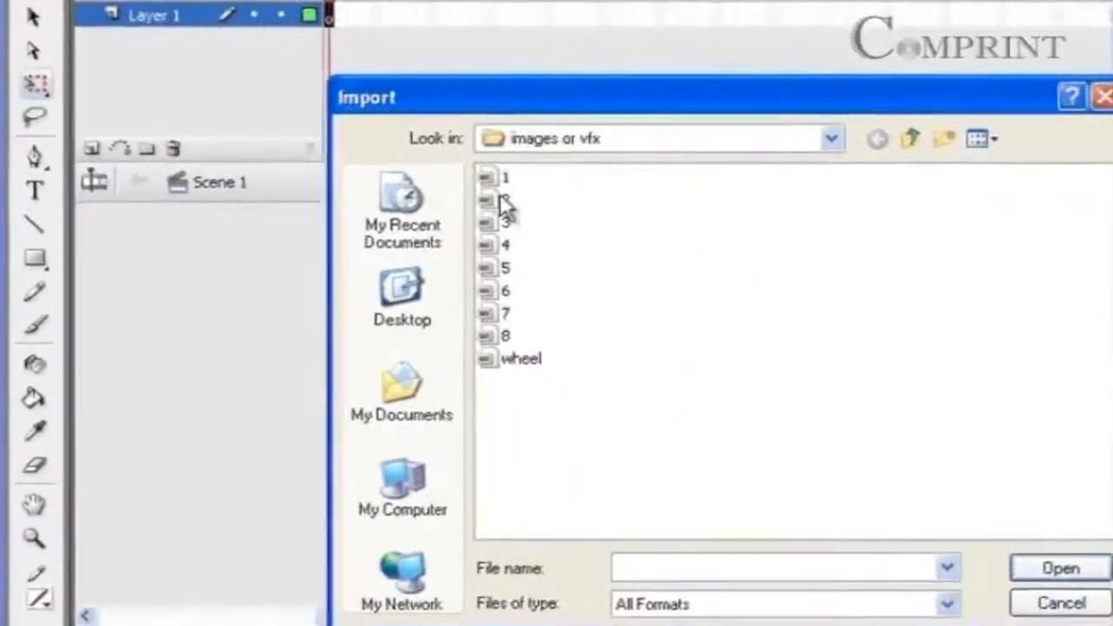
left_click(502, 178)
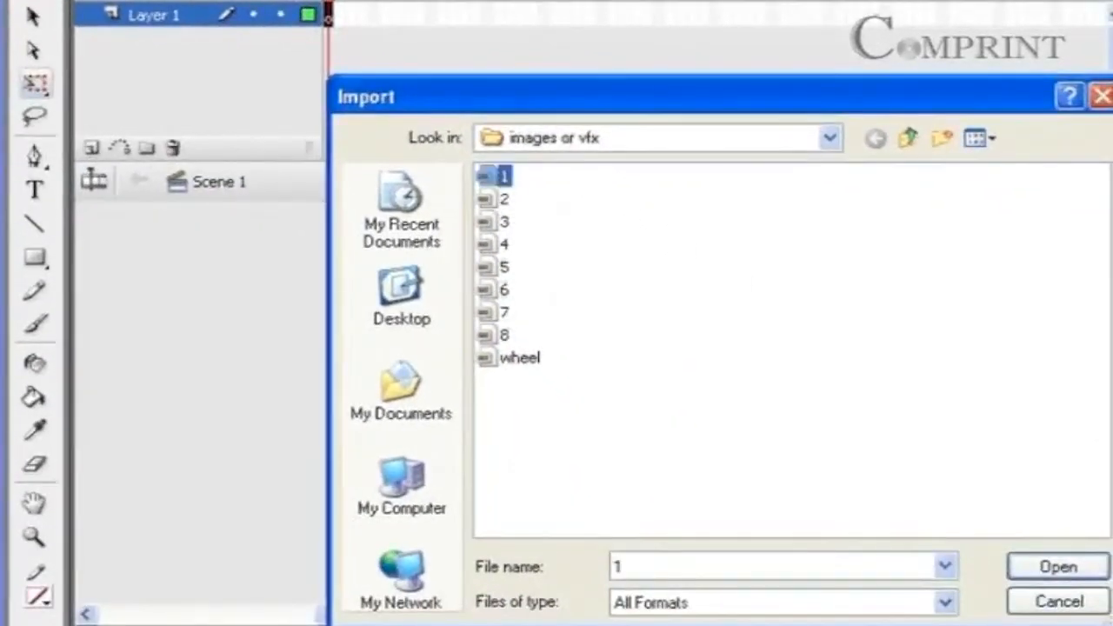
left_click(1041, 571)
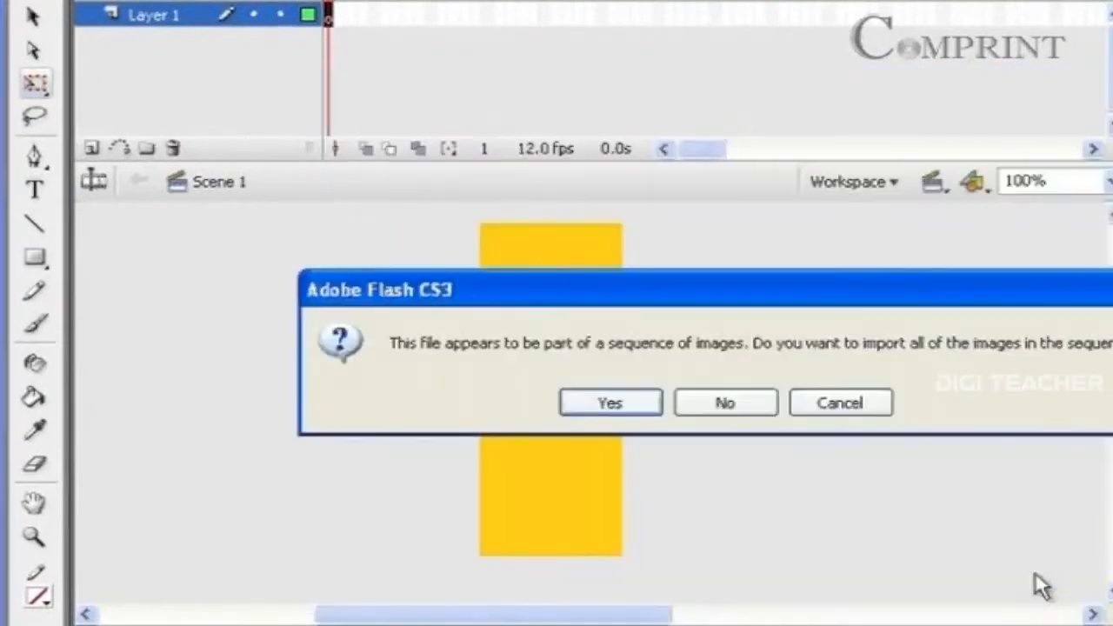
left_click(701, 412)
Move the imported picture so it sits flush with the top edge of the yellow stage.
left_click_drag(630, 426, 591, 396)
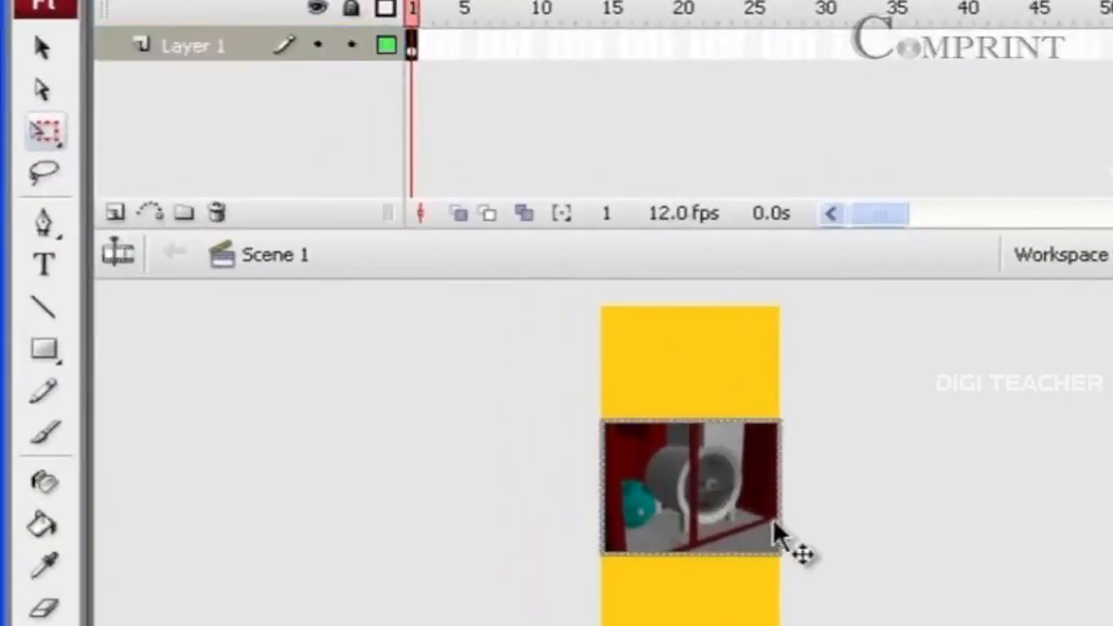
left_click_drag(771, 530, 778, 412)
left_click(737, 487)
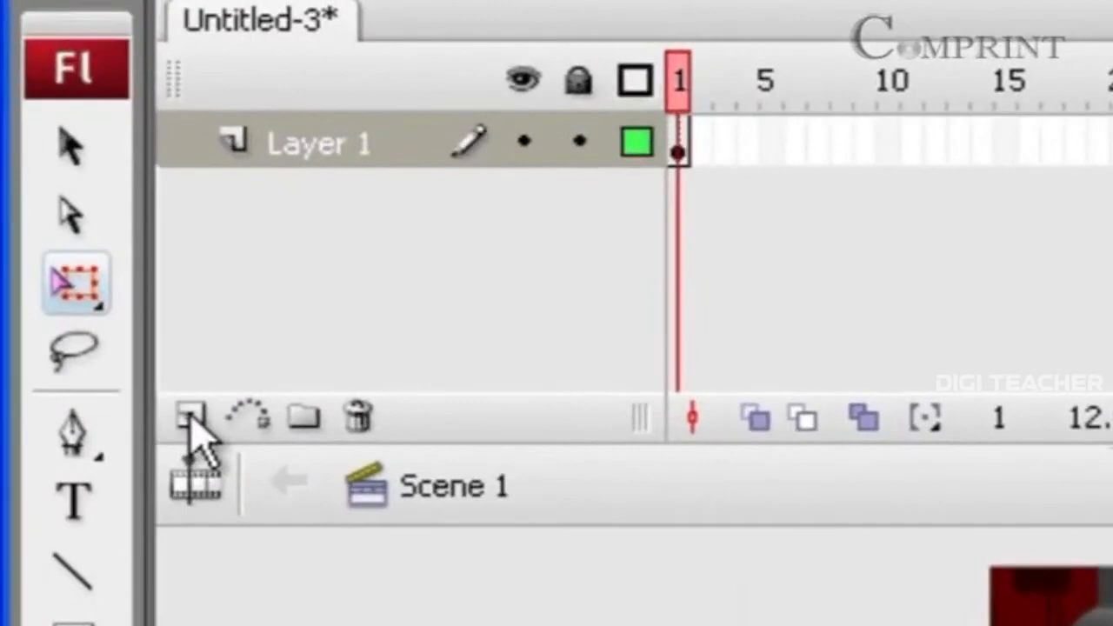
Add a second layer, import only image 4 to the stage in its first frame, and place it exactly over the first picture.
left_click(191, 418)
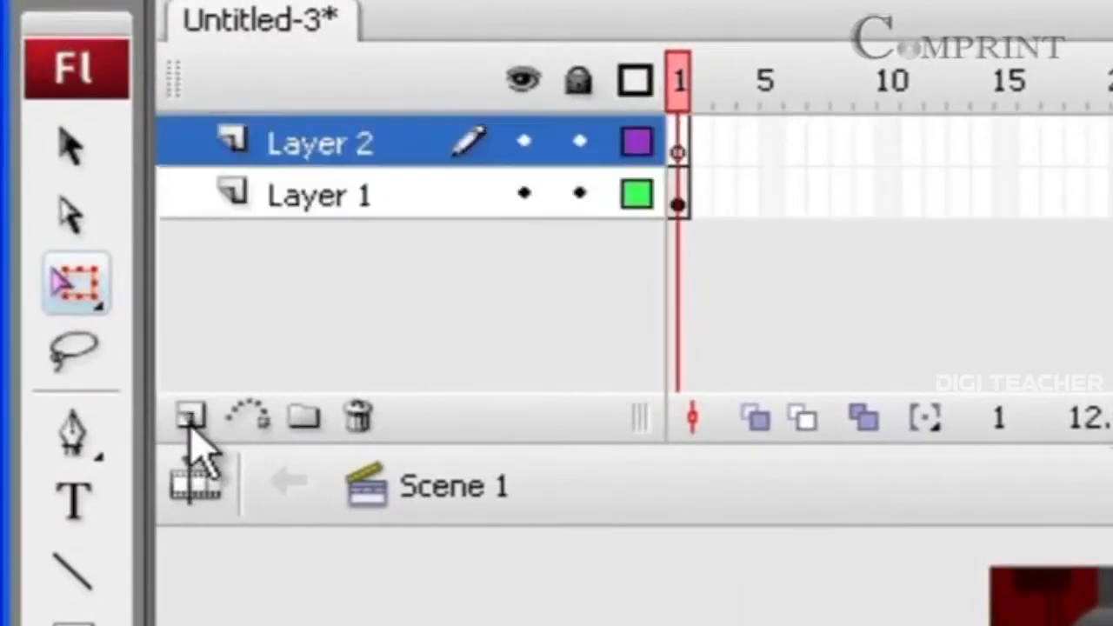
left_click(680, 142)
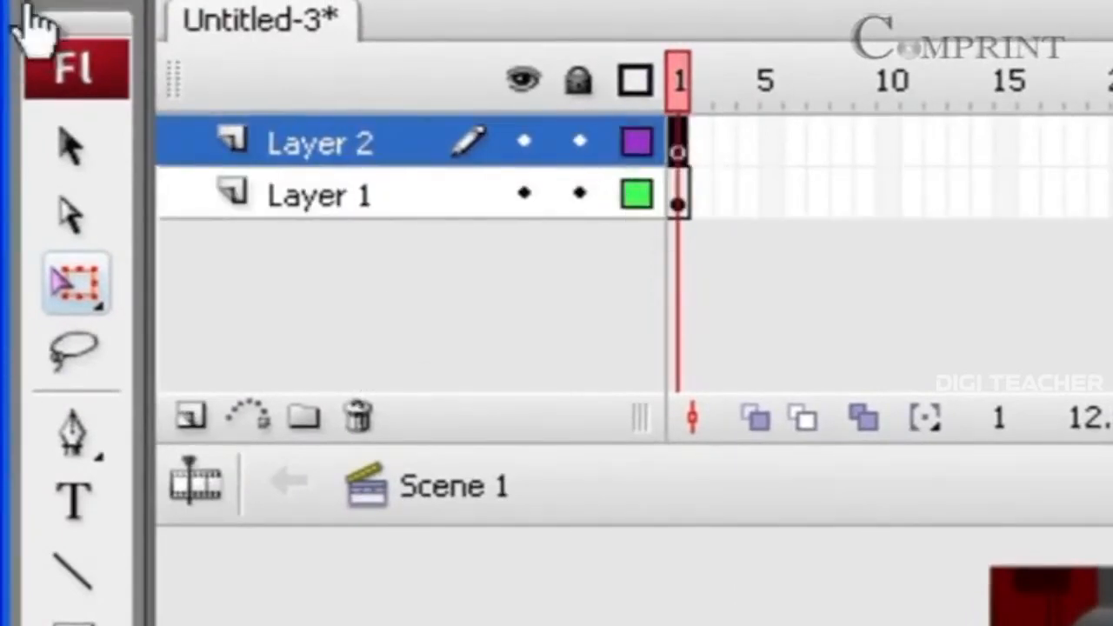
left_click(34, 2)
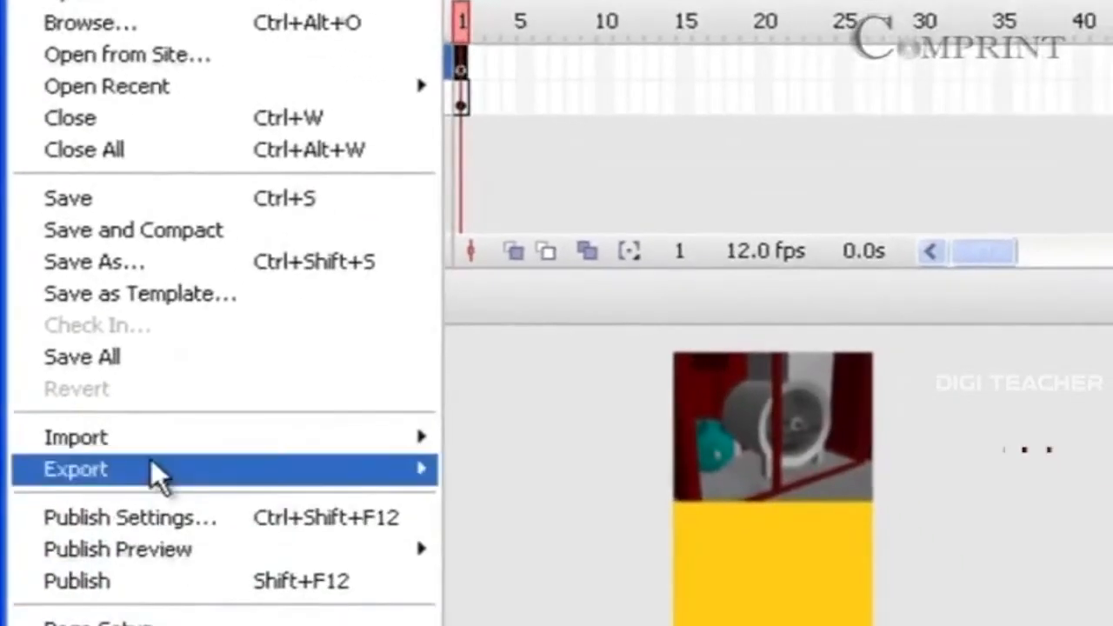
mouse_move(203, 623)
left_click(509, 437)
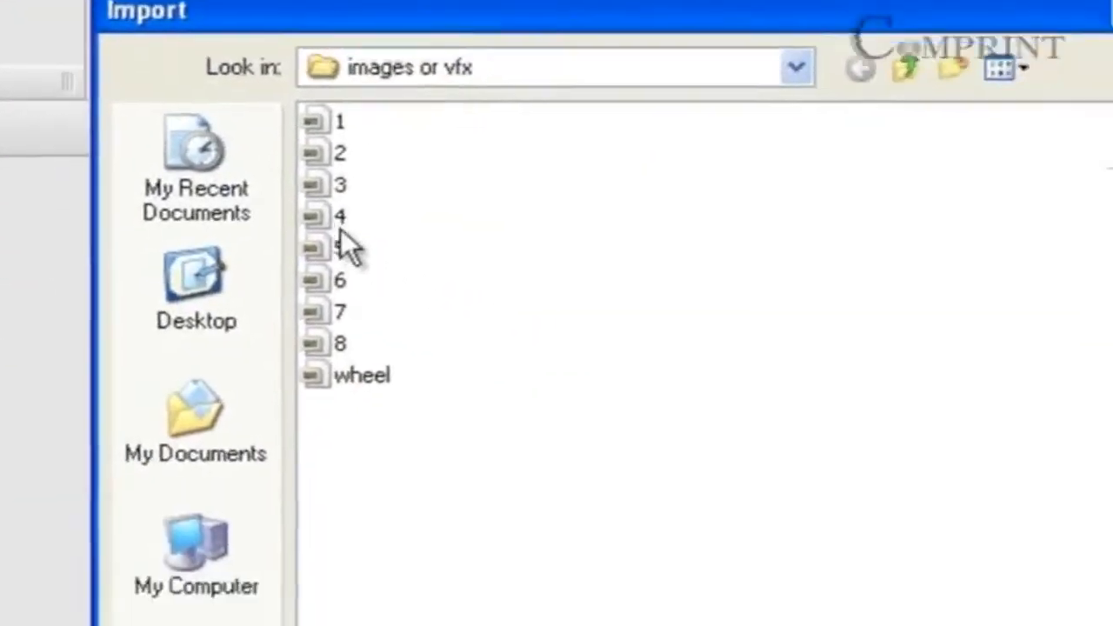
left_click(340, 226)
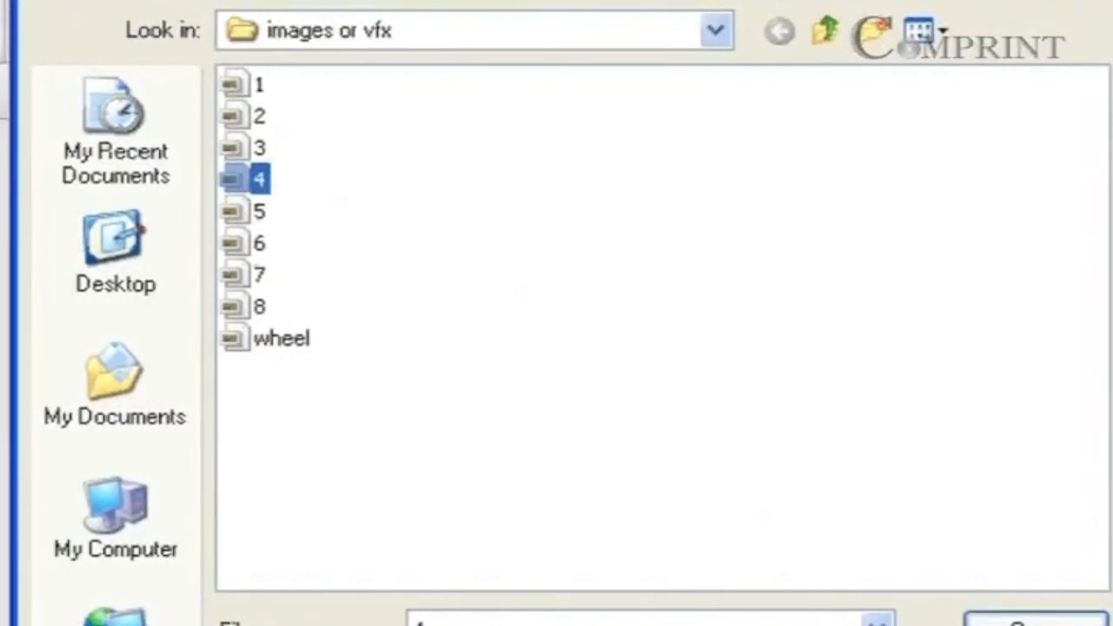
left_click(1035, 619)
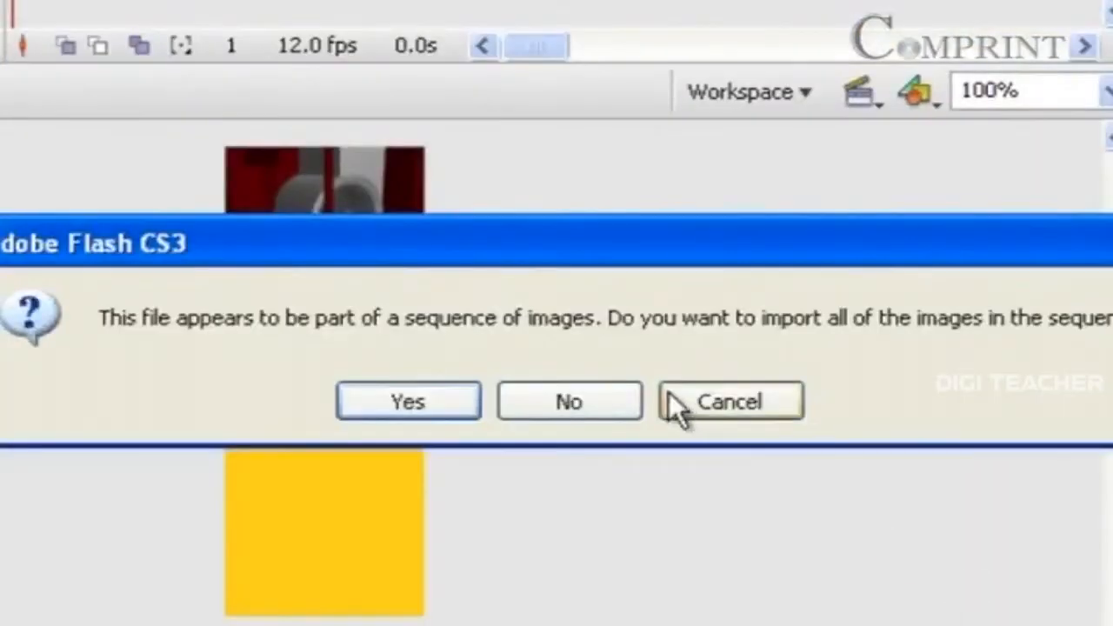
left_click(569, 403)
left_click_drag(417, 398, 370, 226)
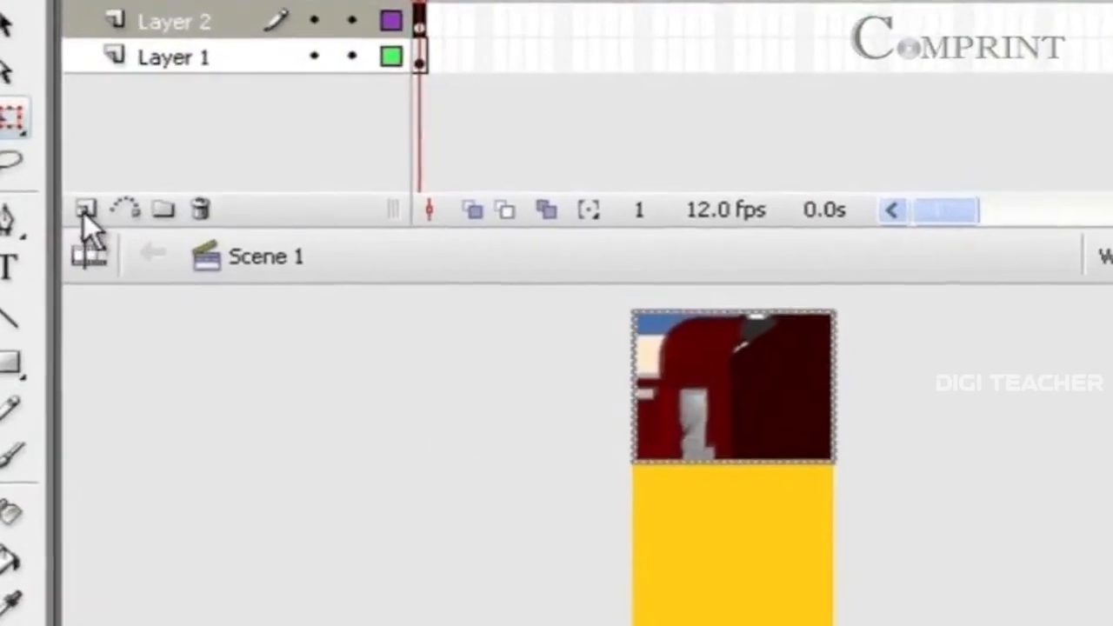
Add a third layer, import only image 7 to the stage in its first frame, and place it exactly over the other pictures.
left_click(85, 210)
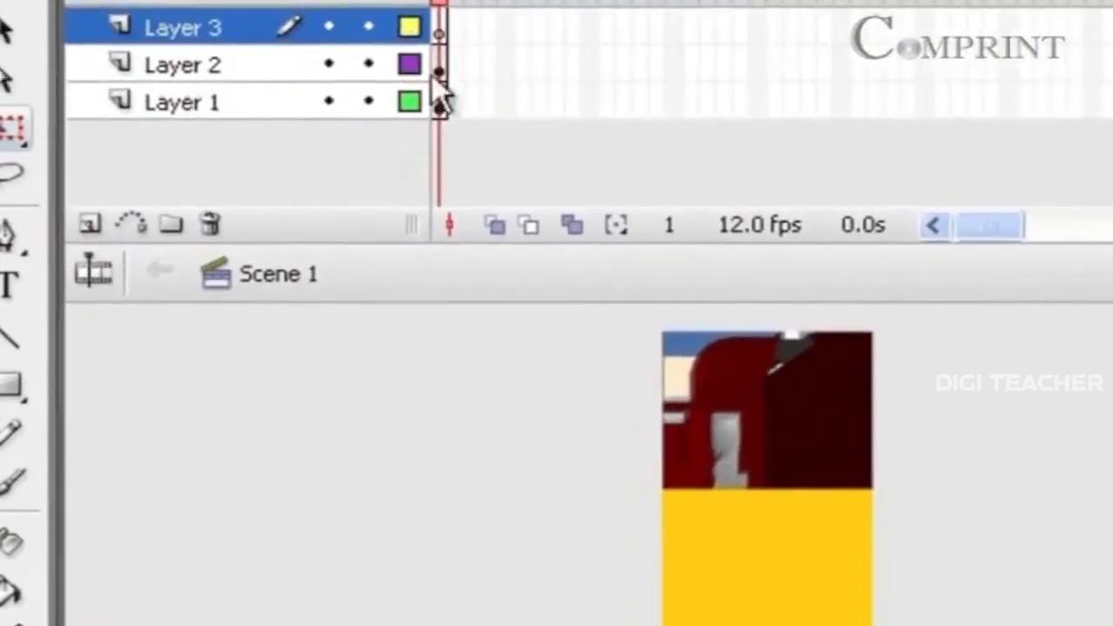
left_click_drag(437, 28, 439, 105)
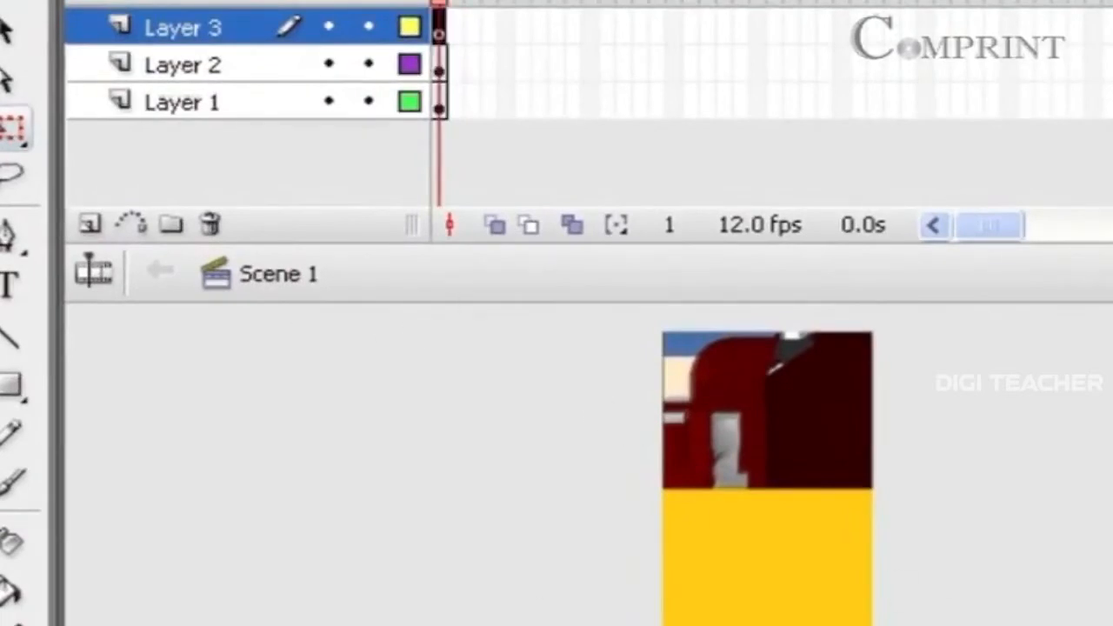
left_click(27, 3)
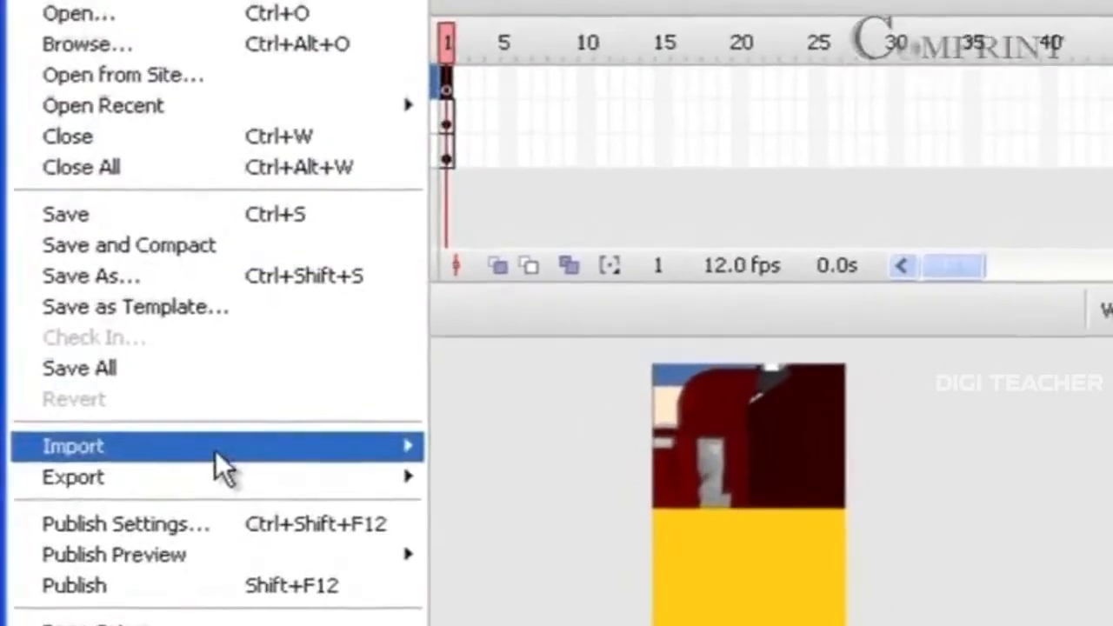
mouse_move(216, 452)
left_click(727, 447)
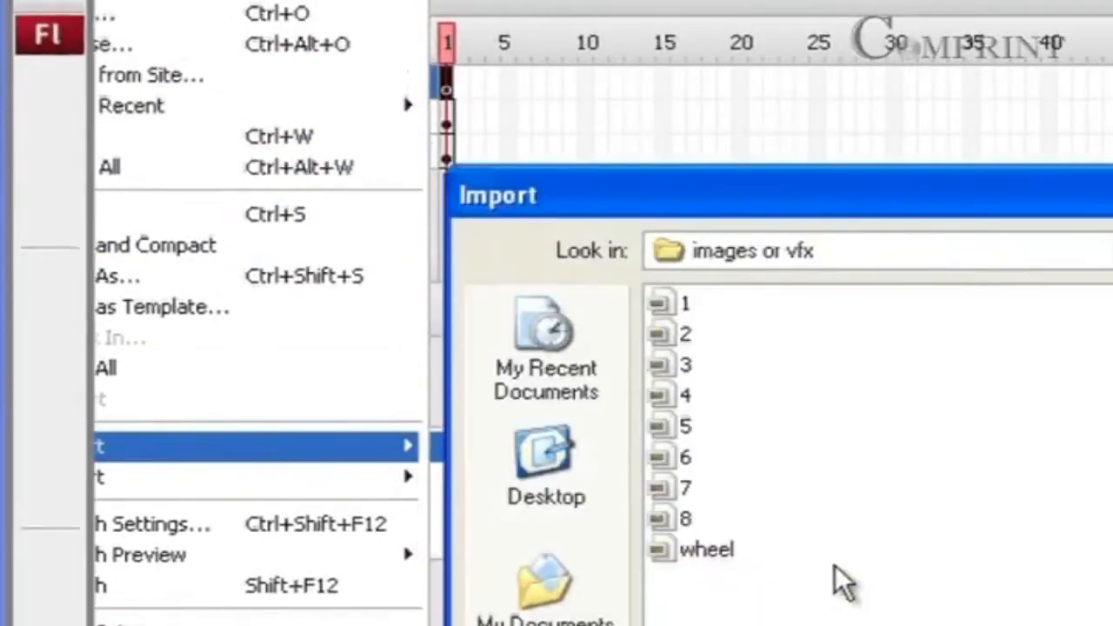
left_click(685, 490)
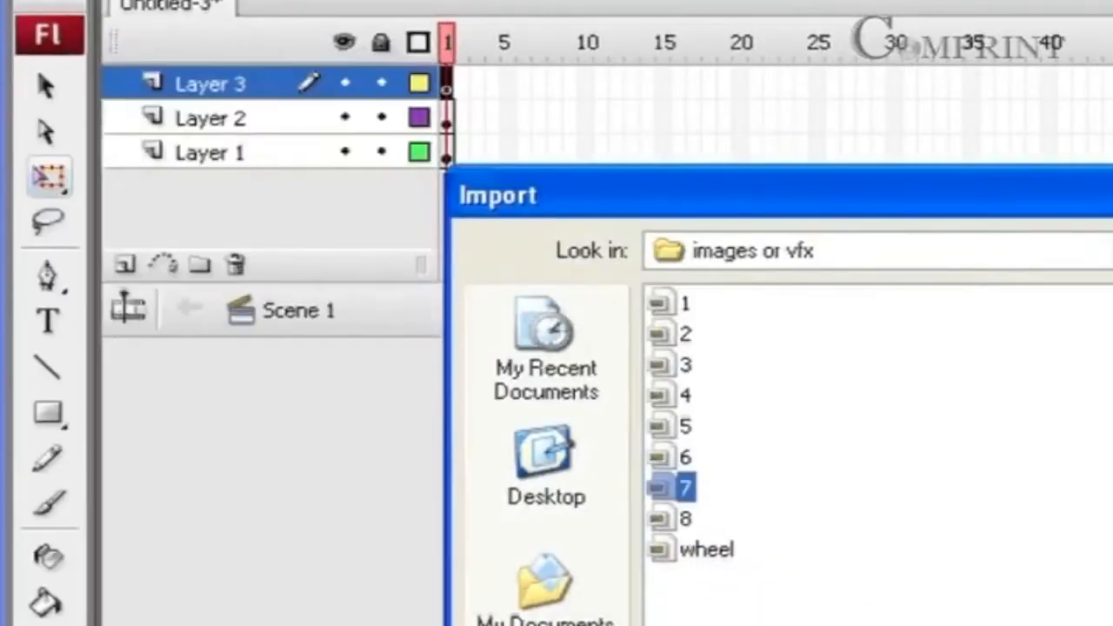
key("Return")
left_click(924, 609)
left_click_drag(848, 600, 786, 433)
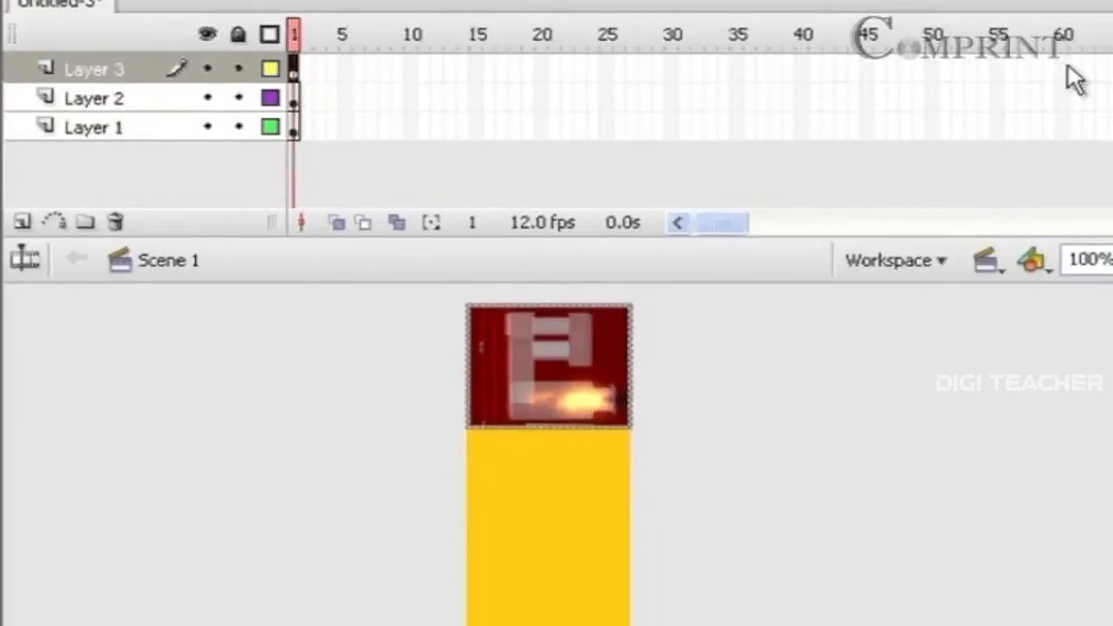
Insert keyframes at frame 60 on Layer 1, Layer 2 and Layer 3.
left_click(1066, 69, "shift")
left_click(1062, 96, "shift")
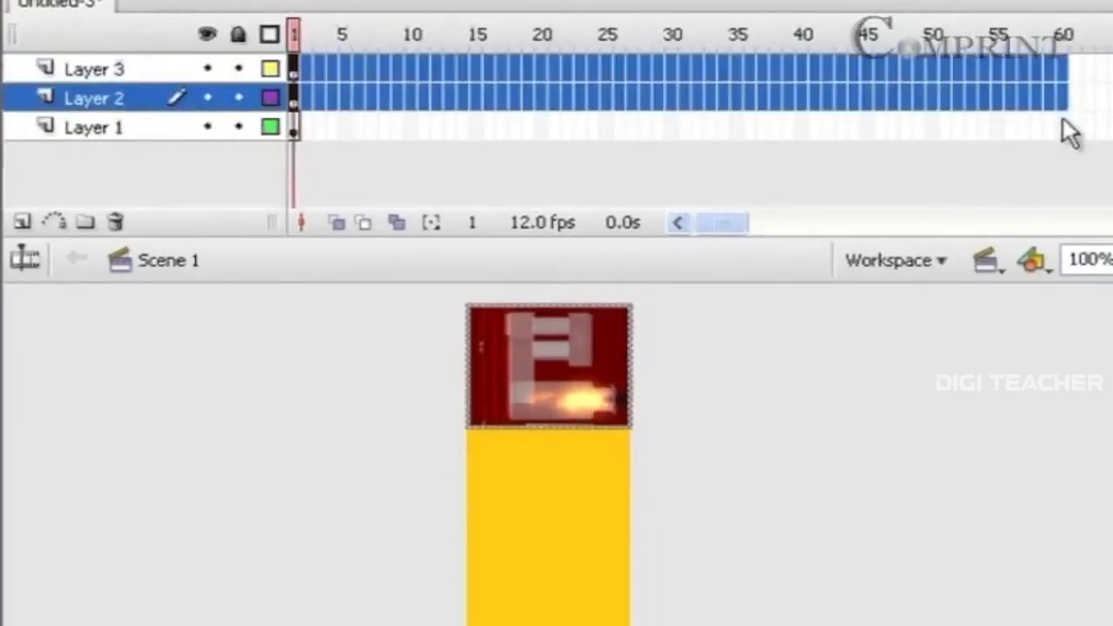
left_click(1062, 126)
left_click_drag(1069, 70, 1098, 174)
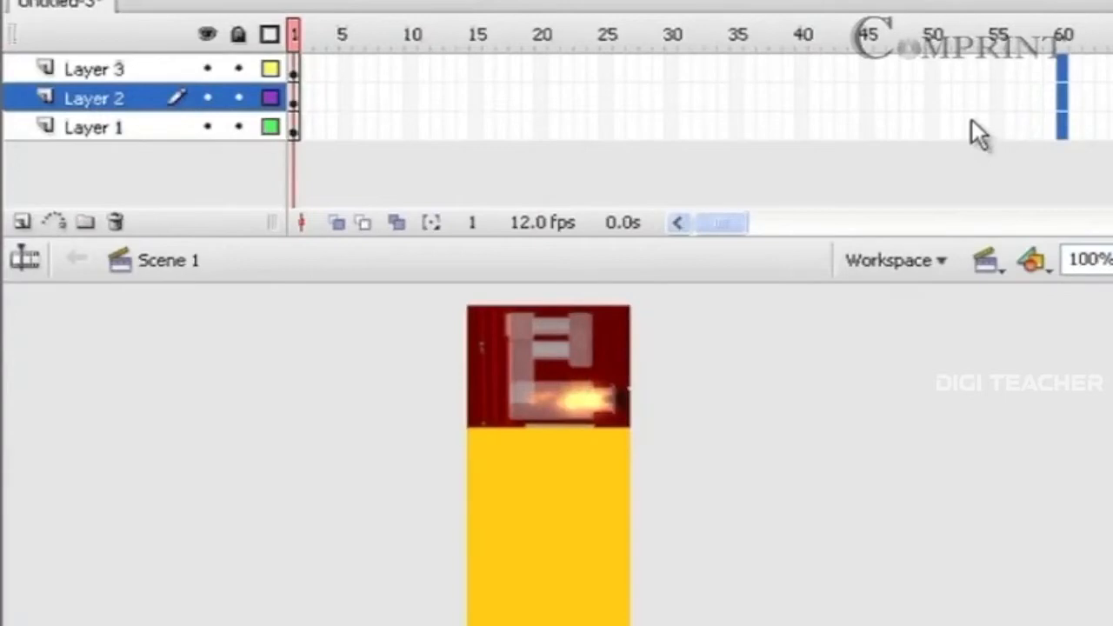
key("F6")
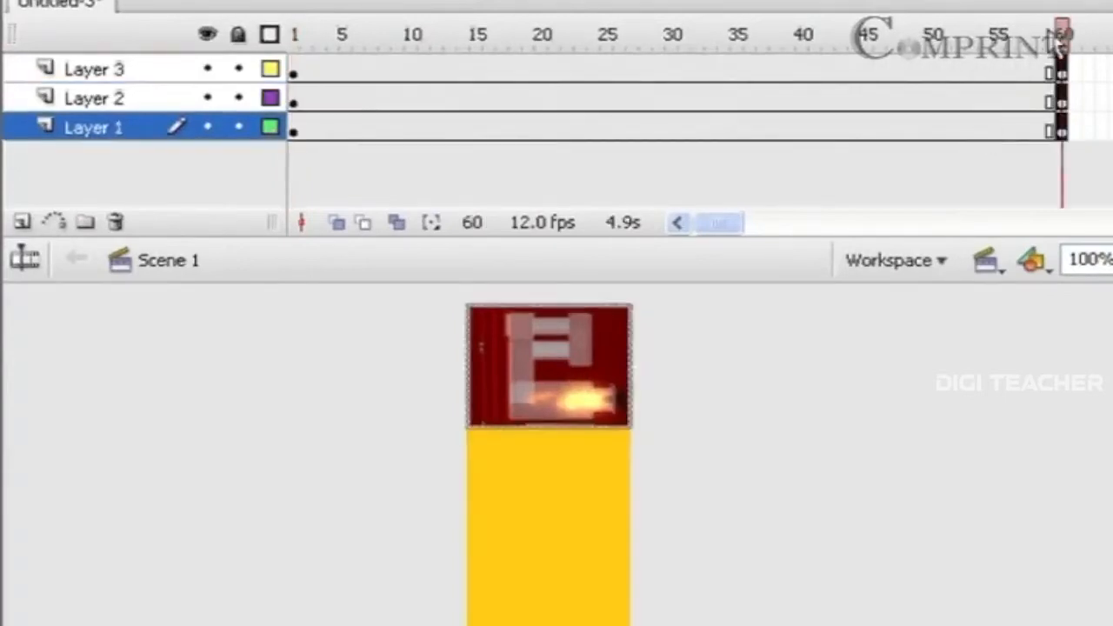
Return to frame 1 and hide Layer 3 and Layer 2.
left_click_drag(1061, 35, 292, 7)
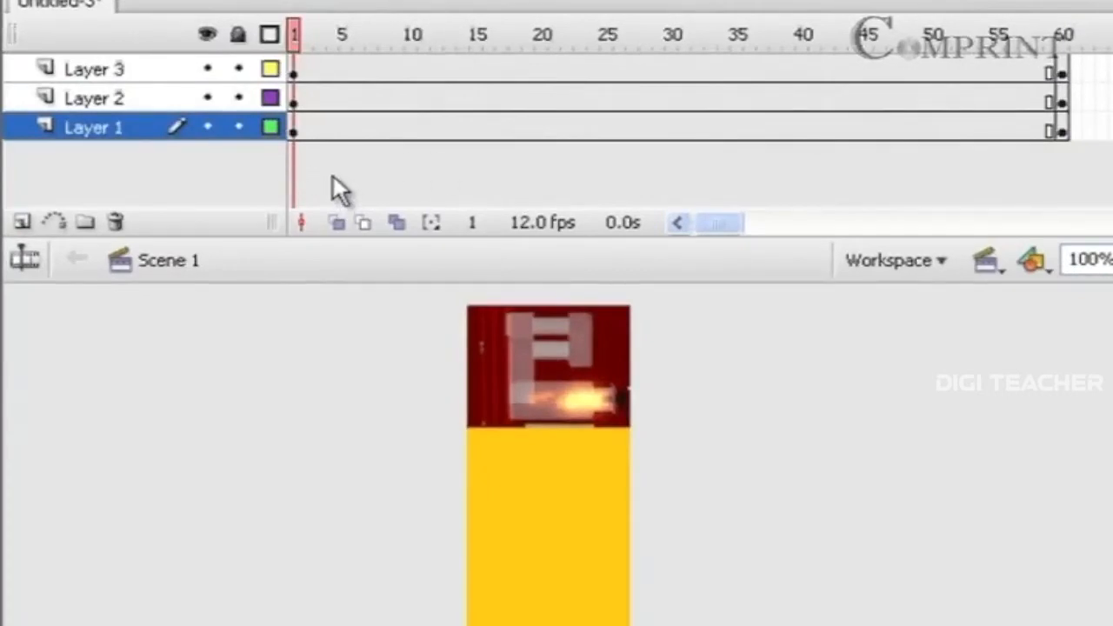
left_click(207, 70)
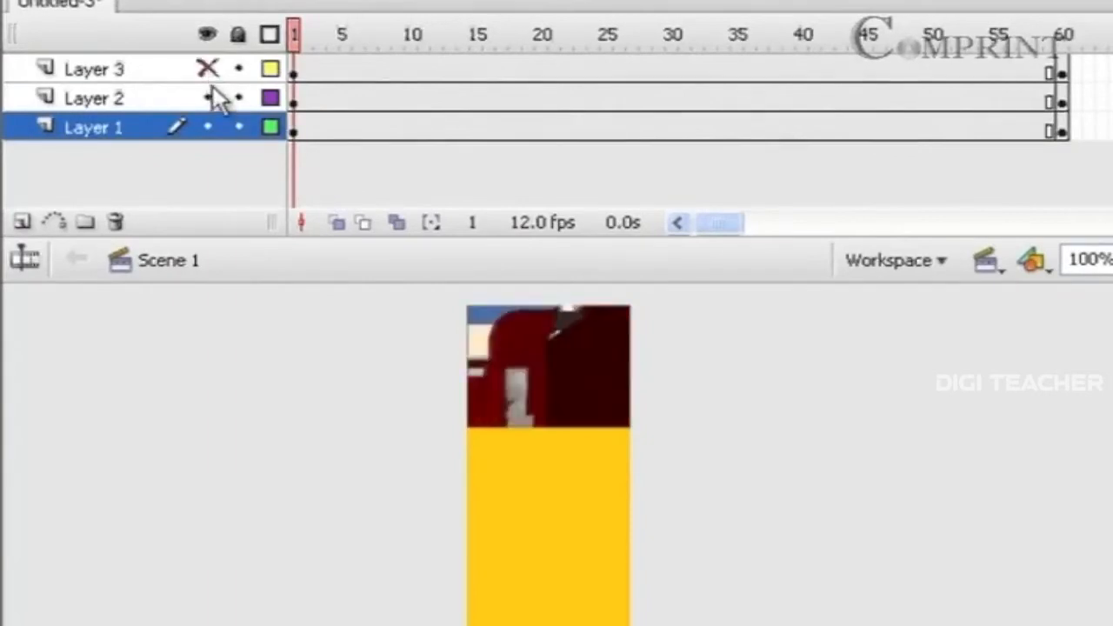
left_click(207, 98)
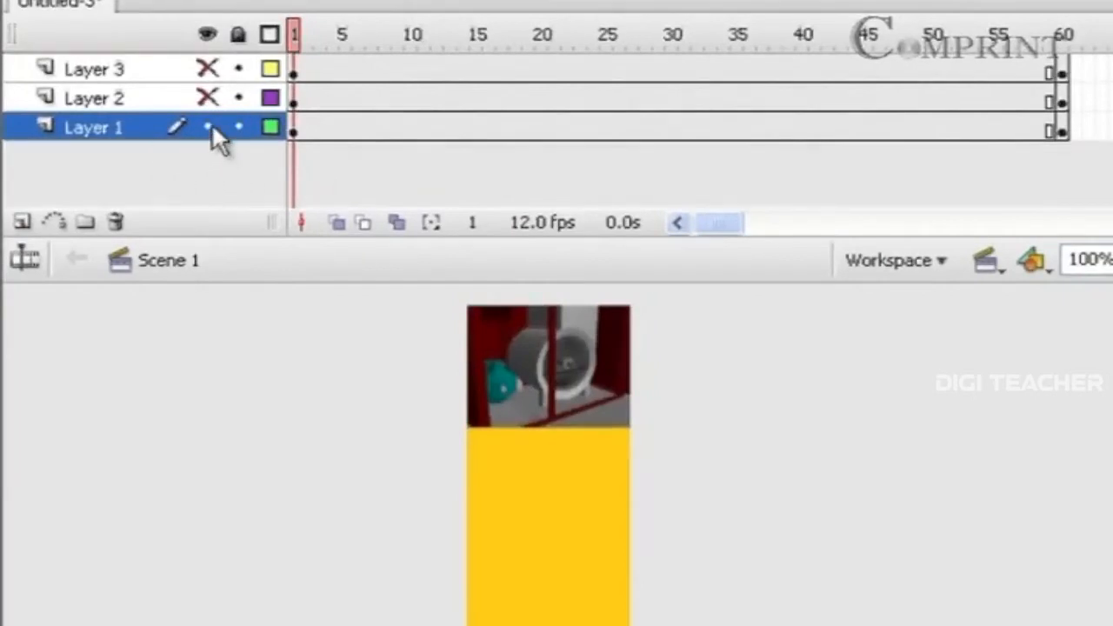
In frame 1 of Layer 1, shrink the picture to a small thumbnail and move it close to the stage's top edge.
left_click(292, 130)
left_click(619, 393)
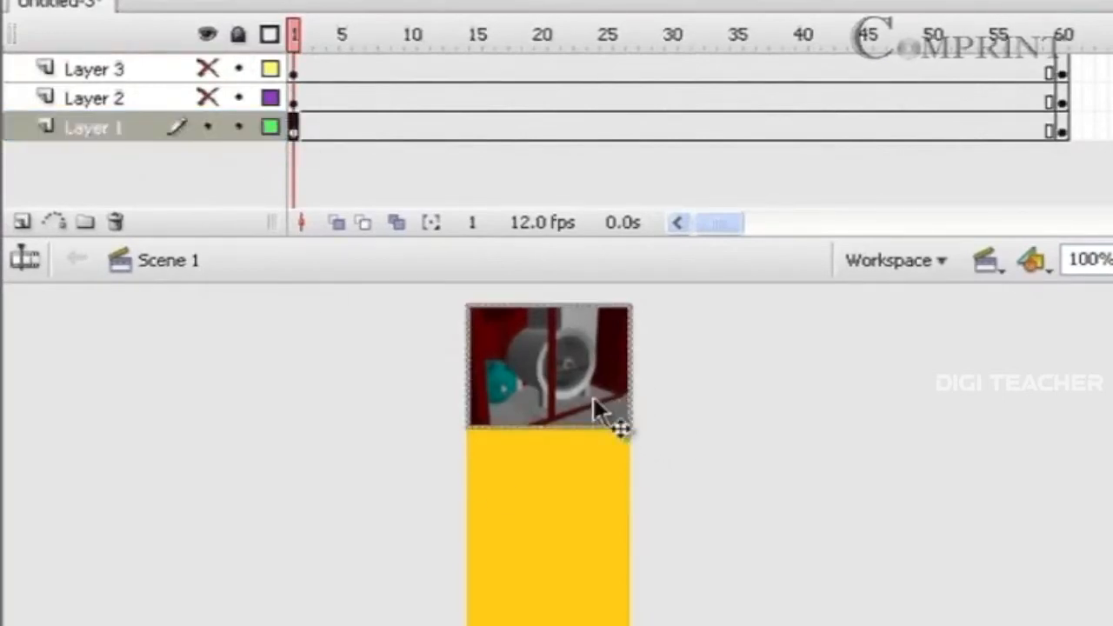
right_click(594, 399)
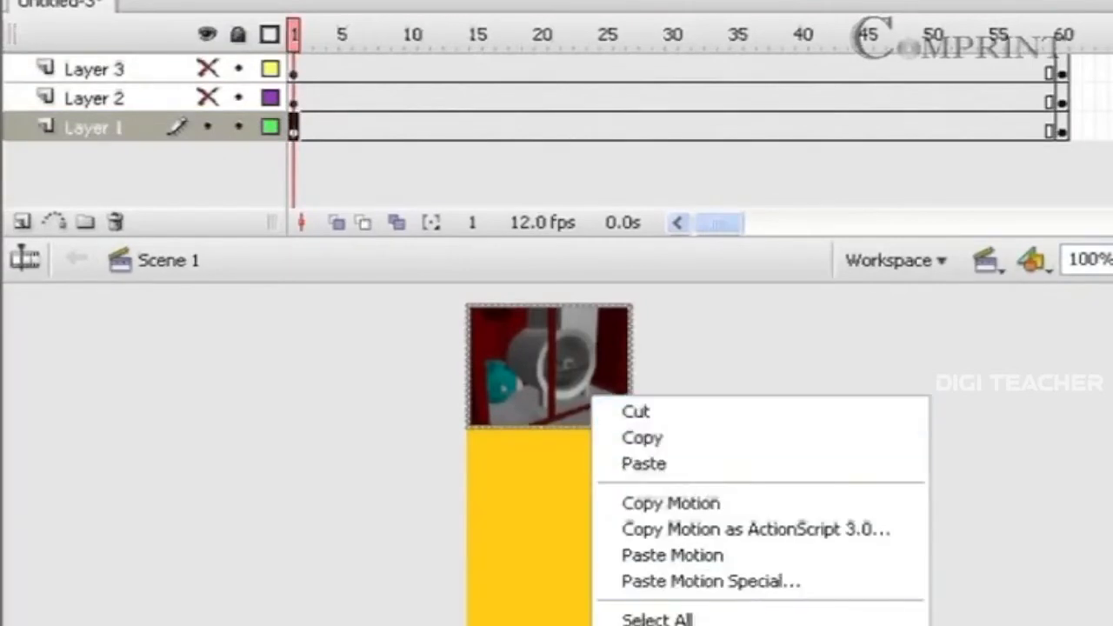
left_click(679, 625)
left_click_drag(633, 430, 577, 394)
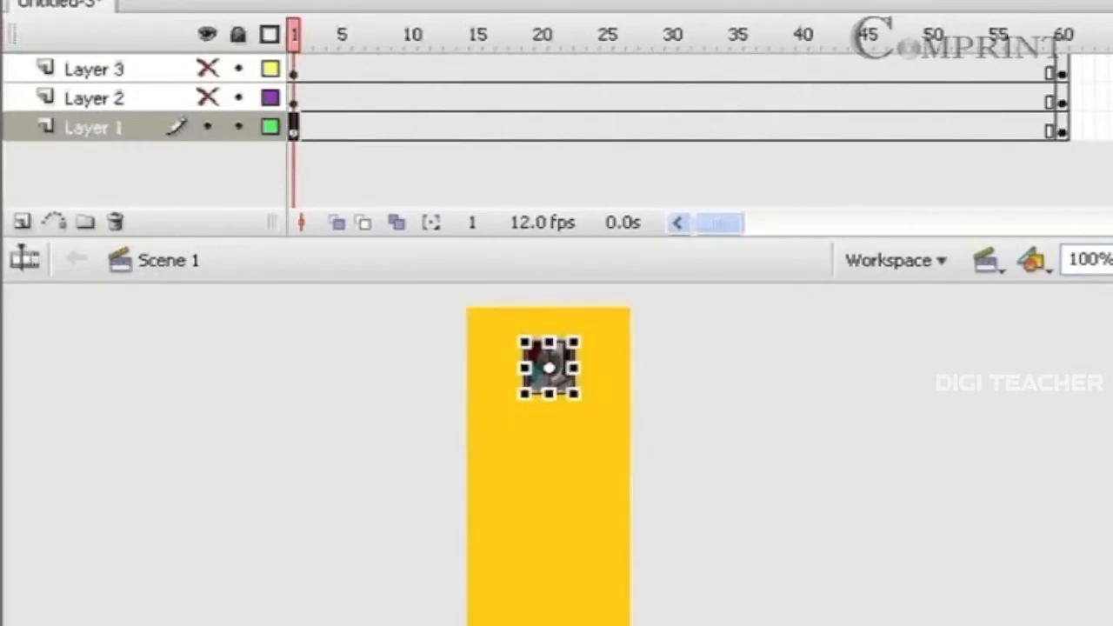
key("v")
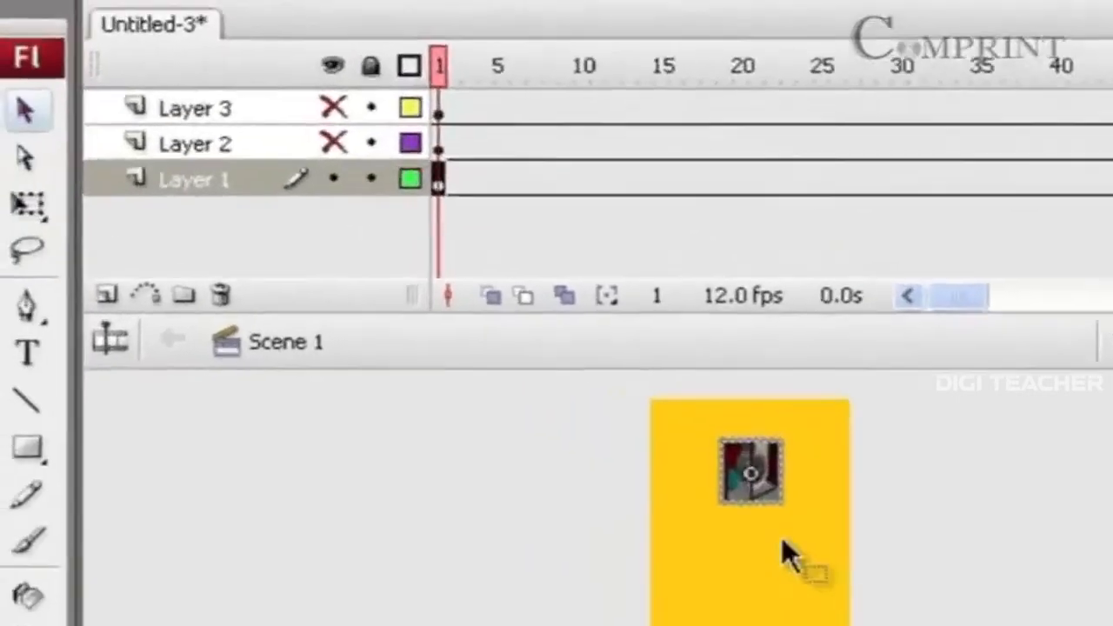
left_click_drag(770, 479, 769, 453)
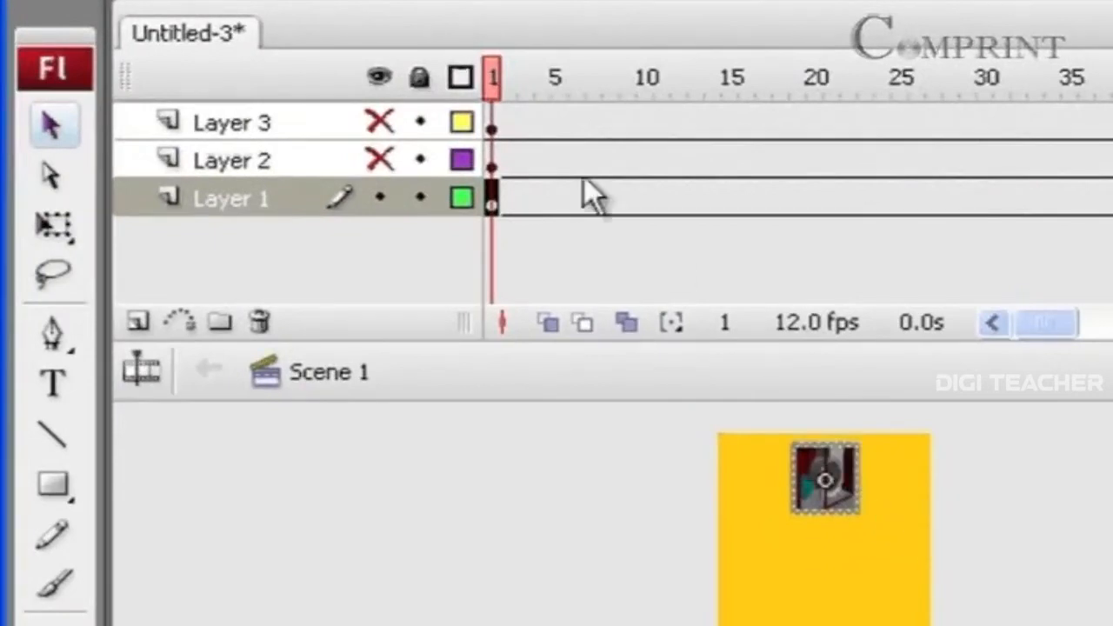
At frame 60 of Layer 1, move the picture to the bottom of the stage and shrink it to a small thumbnail near the edge.
left_click_drag(491, 87, 1112, 87)
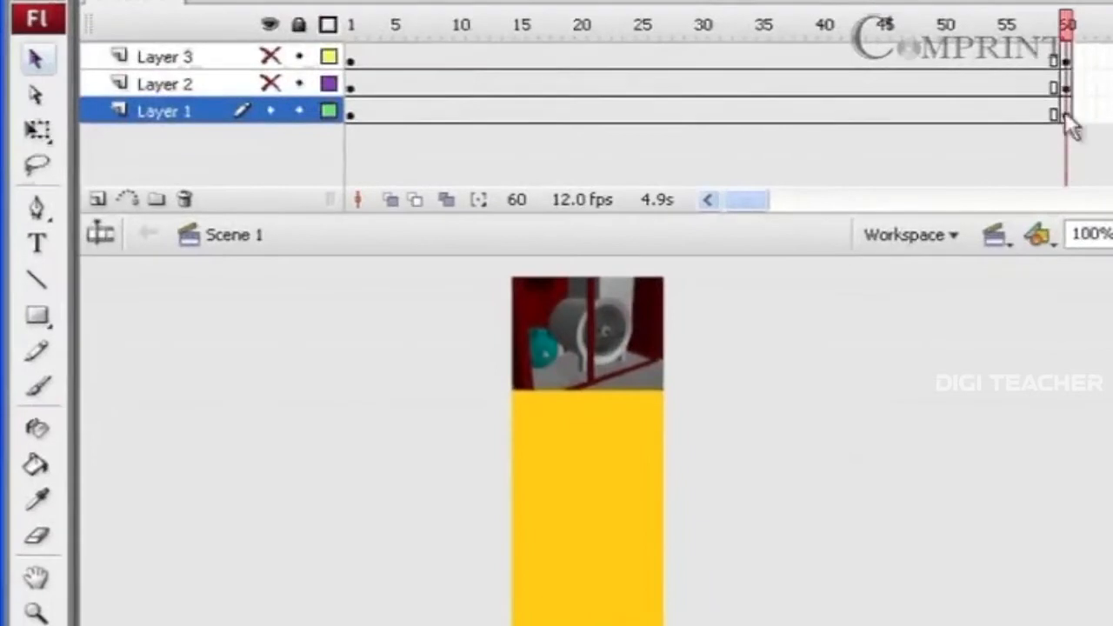
left_click(1067, 112)
left_click_drag(626, 390, 608, 612)
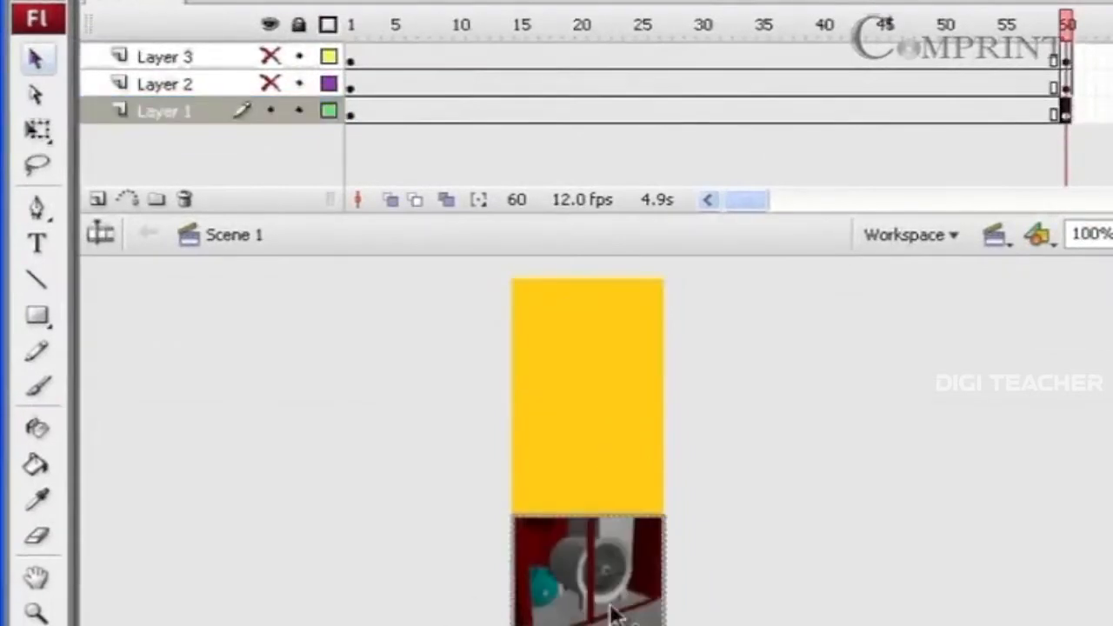
right_click(610, 608)
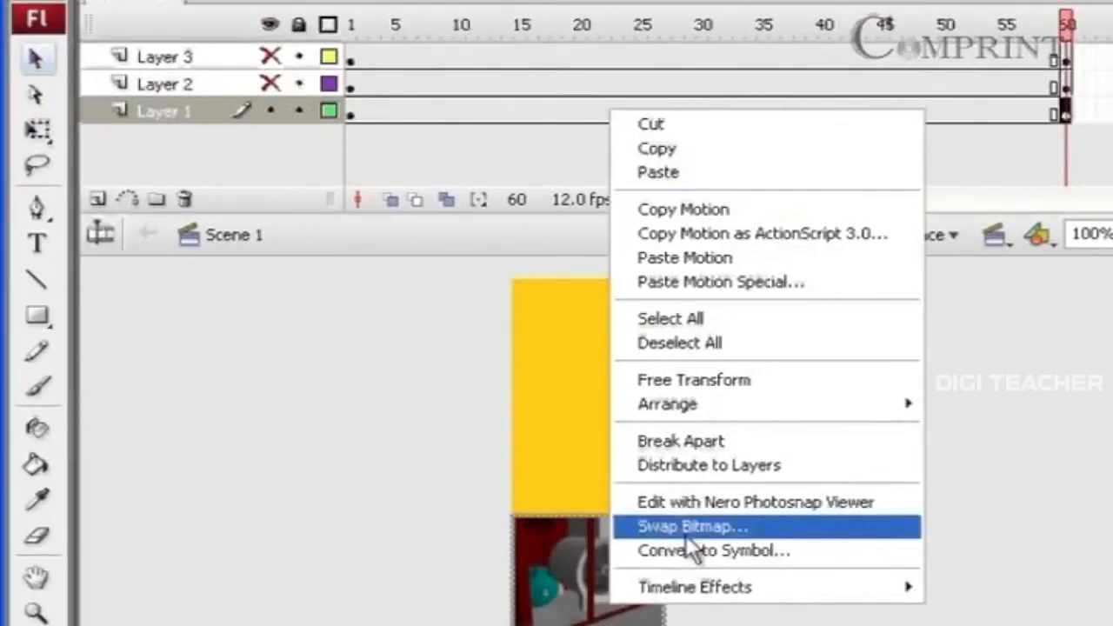
left_click(709, 383)
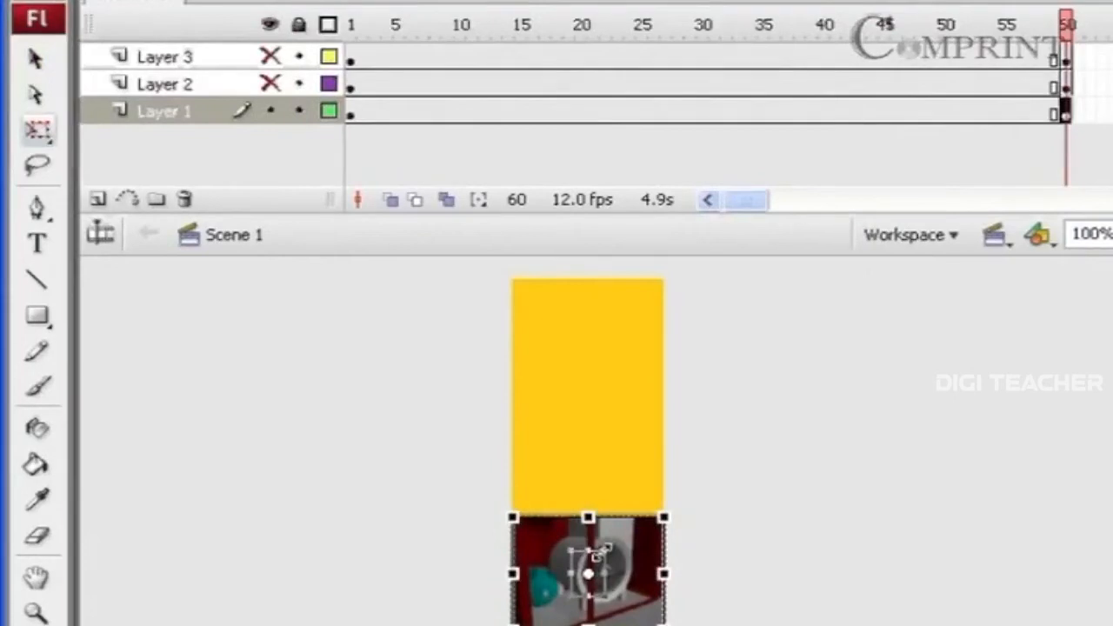
left_click_drag(589, 549, 587, 571)
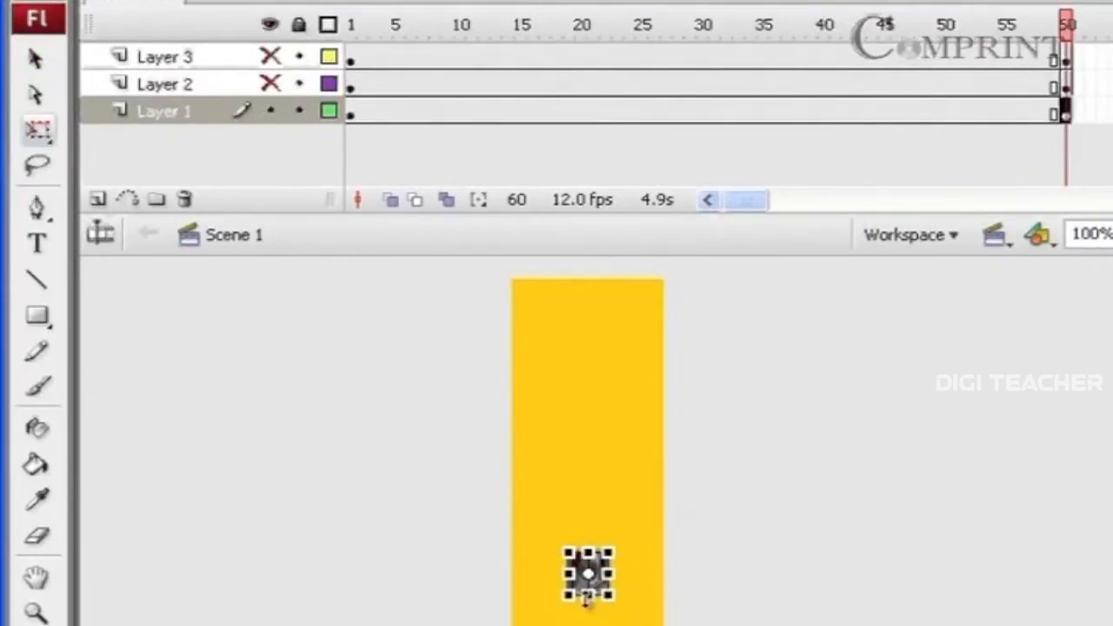
left_click_drag(608, 600, 596, 614)
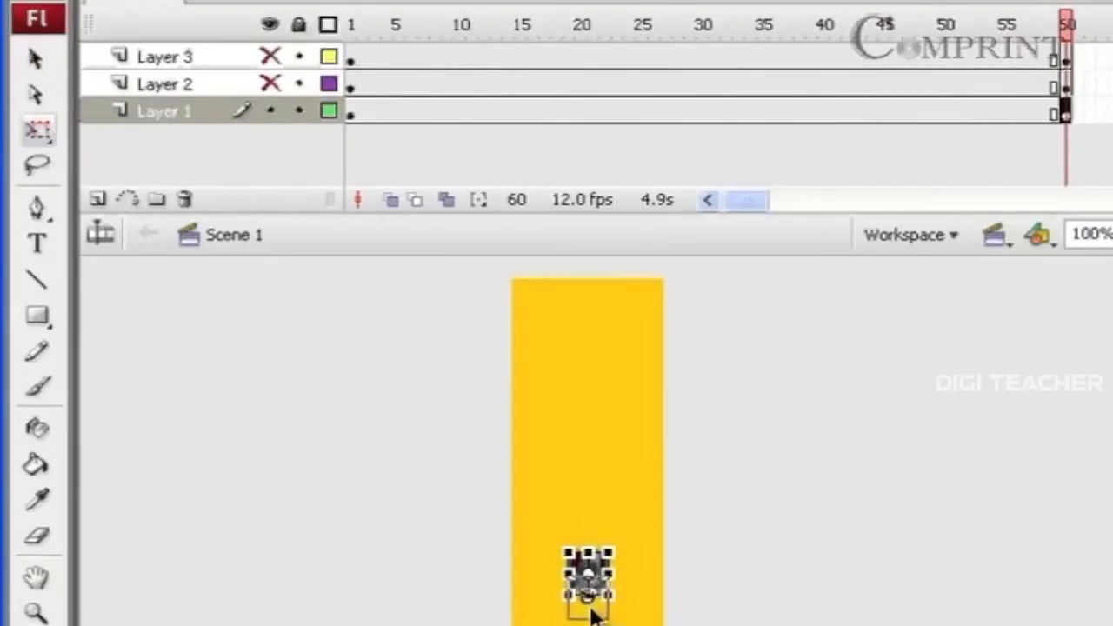
Create a motion tween on Layer 1 between the keyframes at frames 1 and 60.
left_click(648, 118)
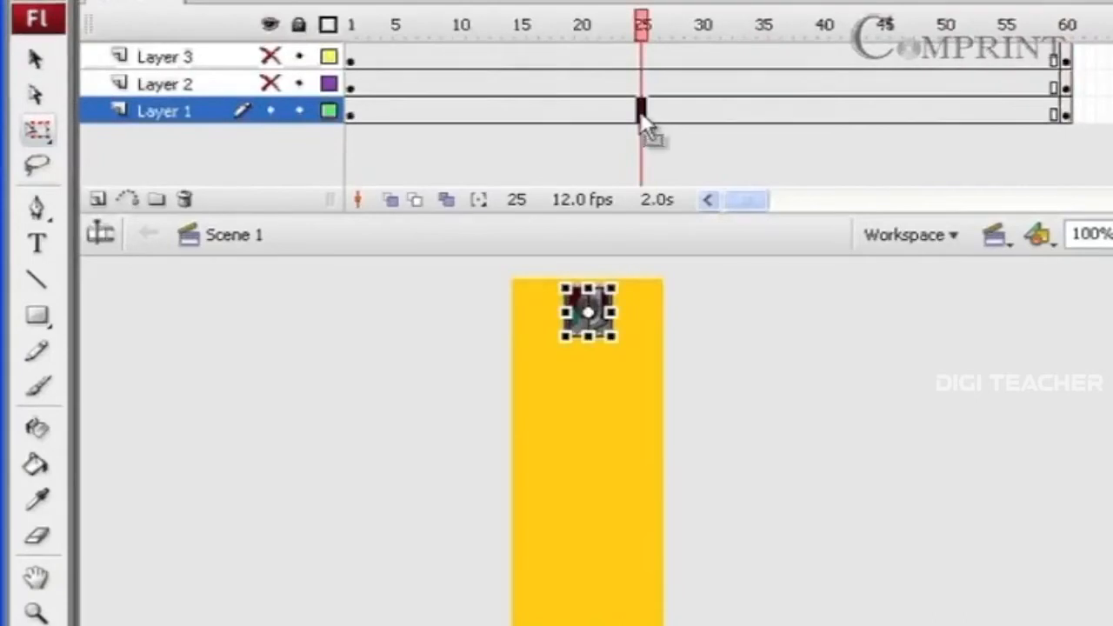
right_click(641, 112)
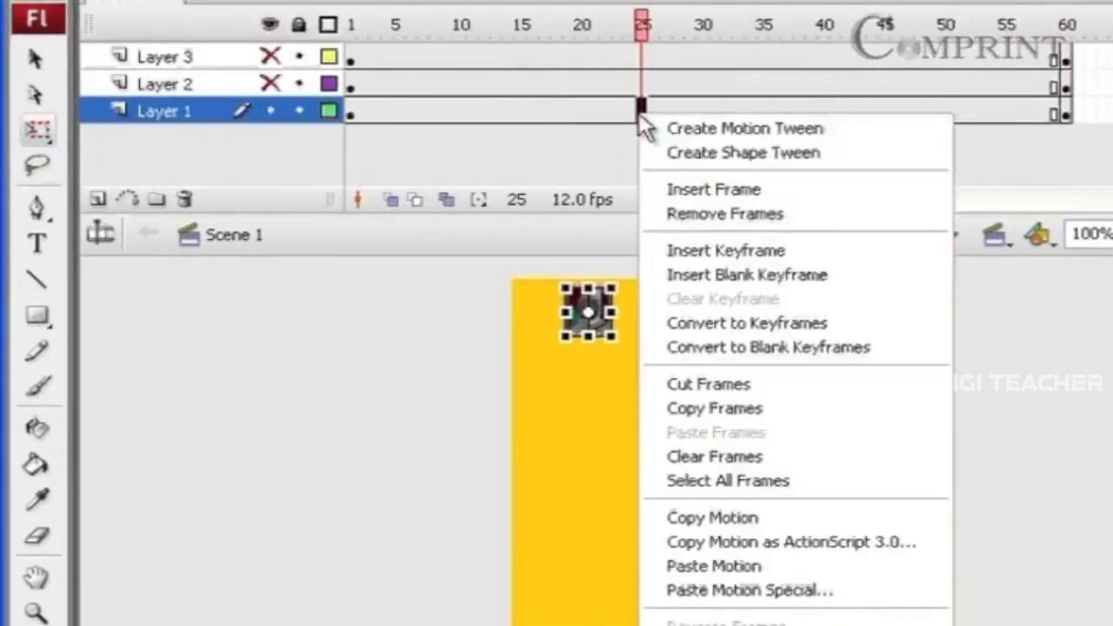
left_click(721, 135)
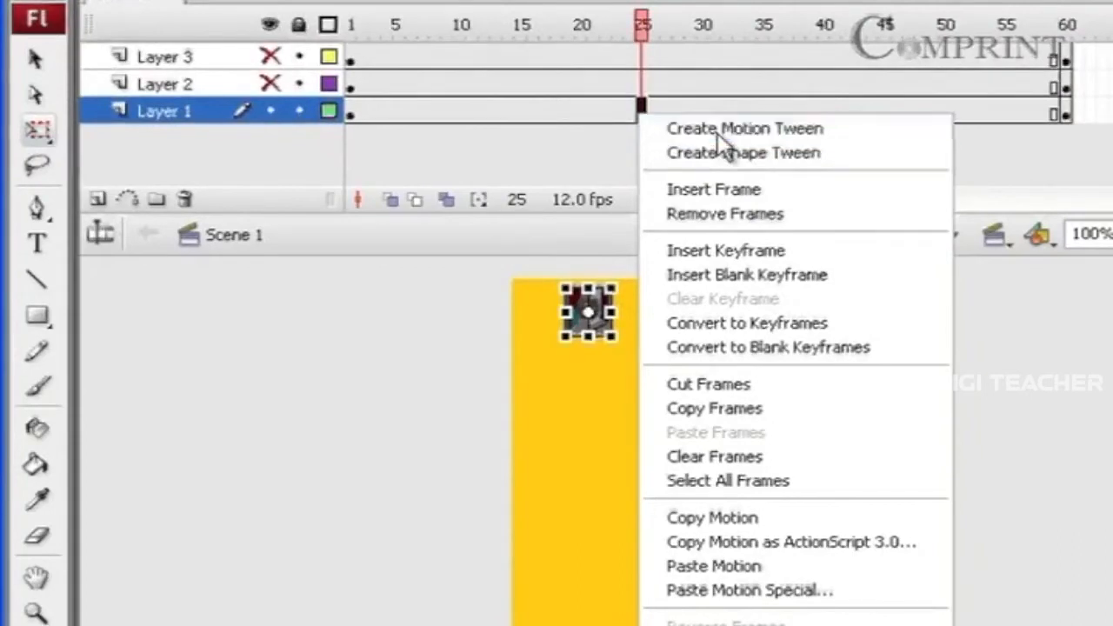
Insert a keyframe at frame 28 of Layer 1 and enlarge the picture there to the full width of the stage.
left_click_drag(636, 26, 686, 35)
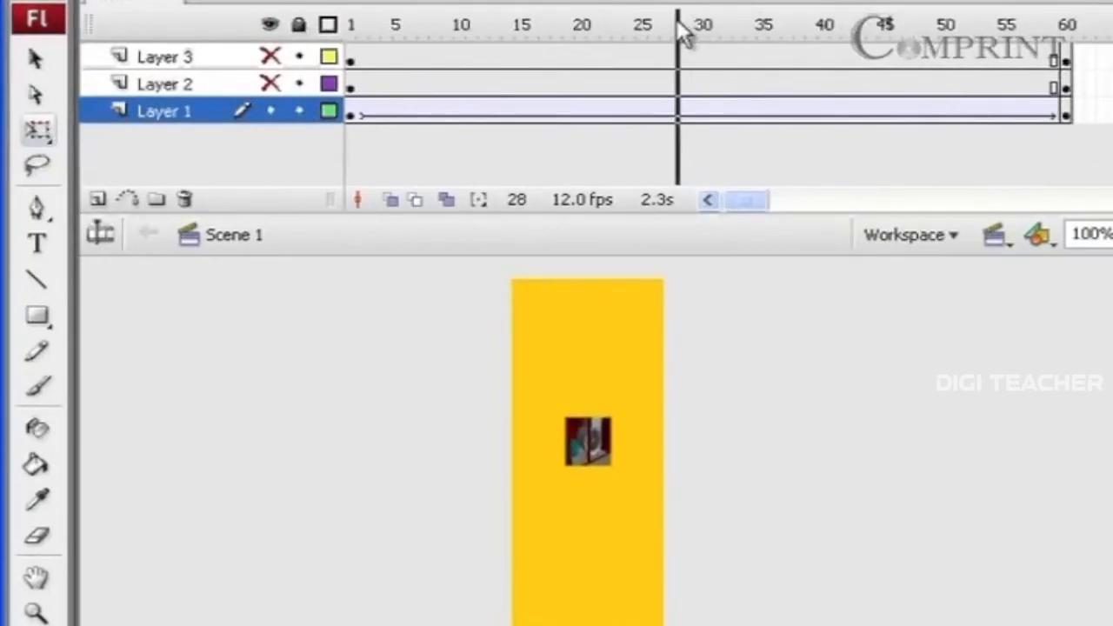
left_click(685, 35)
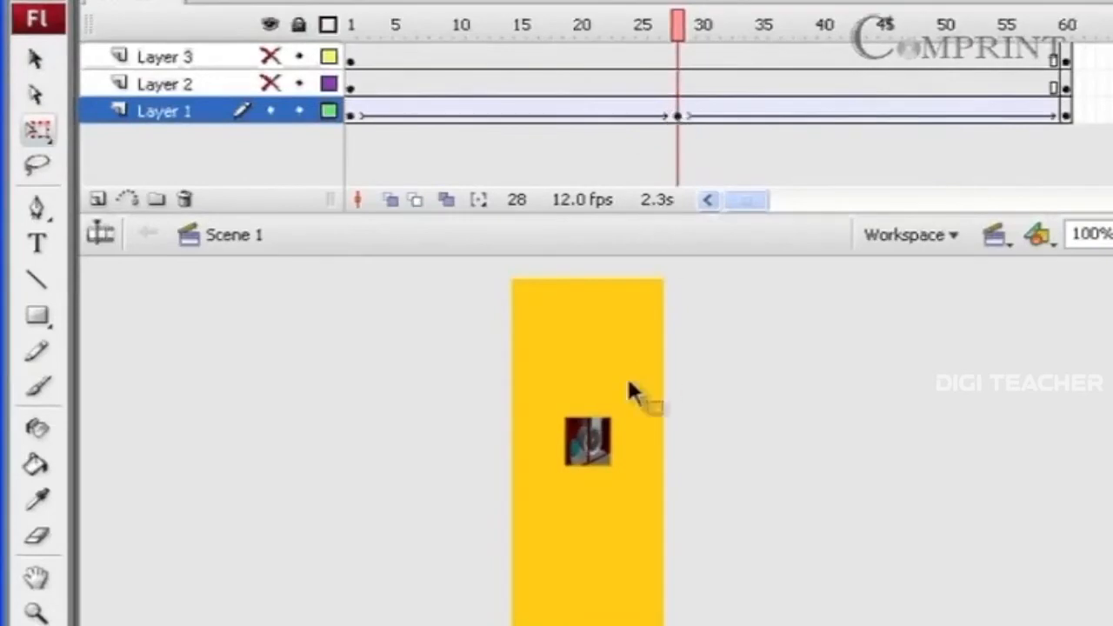
left_click(608, 455)
left_click_drag(633, 470, 669, 512)
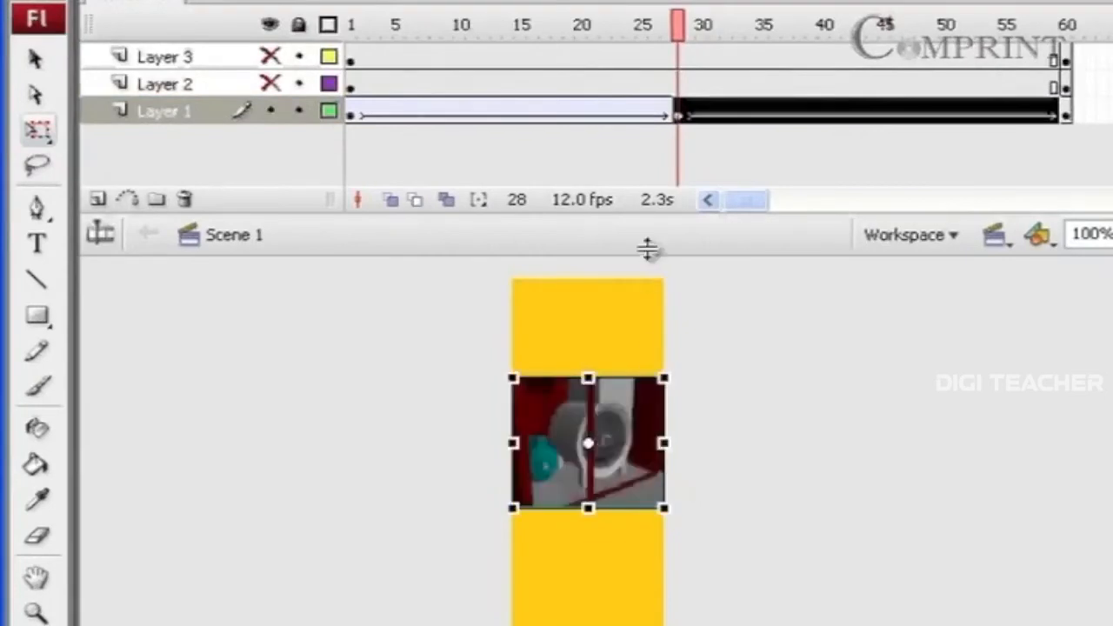
Go back to frame 1, hide Layer 1 and show Layer 2.
left_click_drag(682, 35, 355, 79)
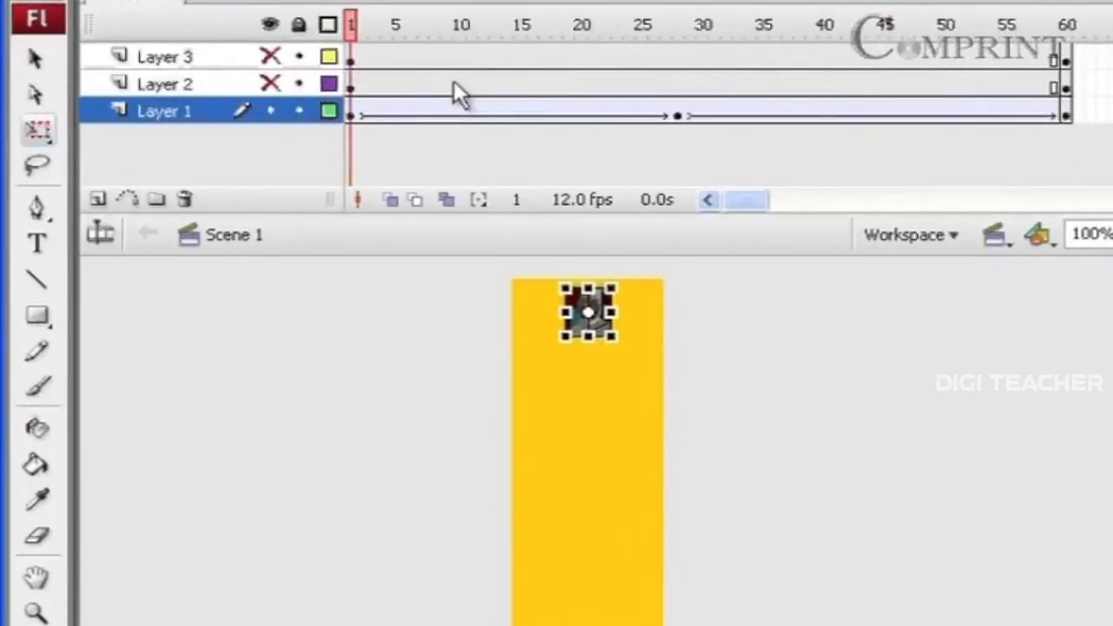
left_click(270, 109)
left_click(271, 84)
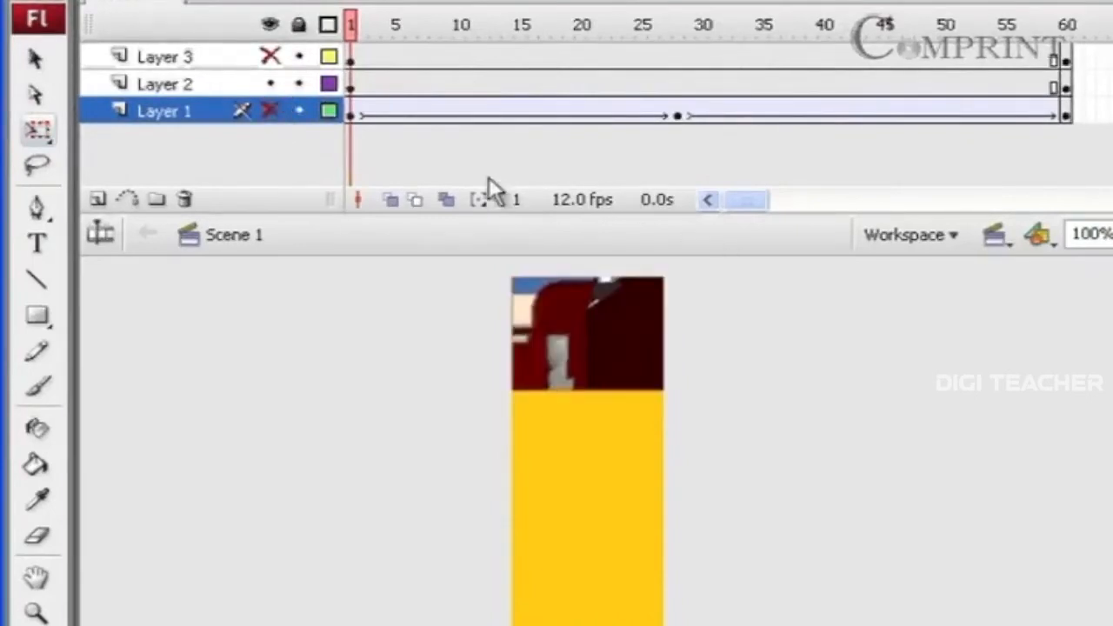
Shrink the Layer 2 picture in frame 1 to a small thumbnail.
left_click(350, 84)
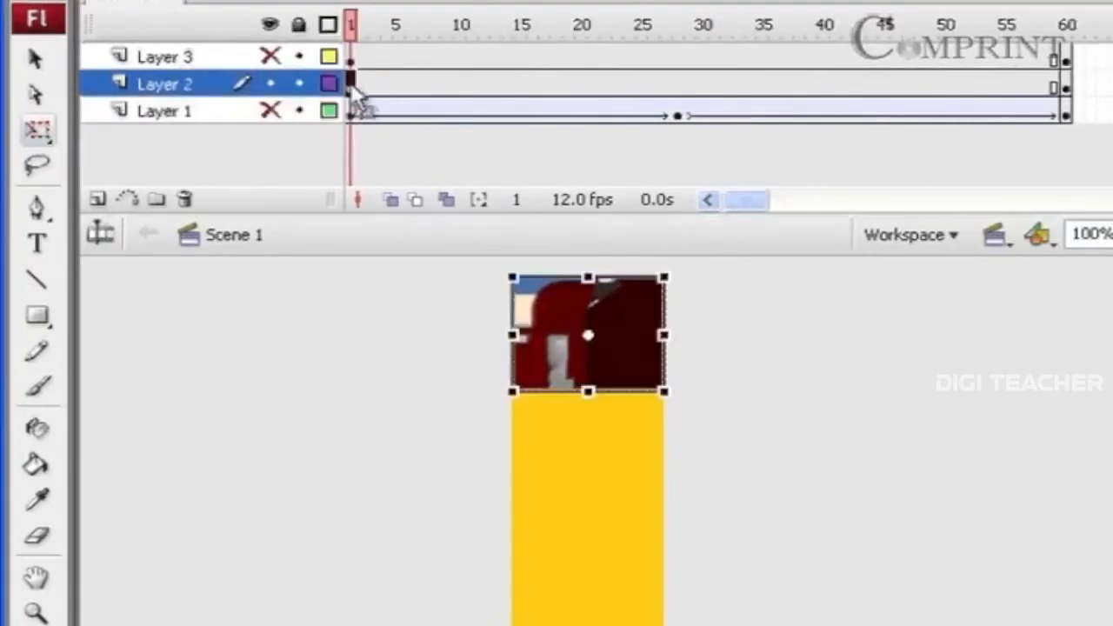
left_click(619, 365)
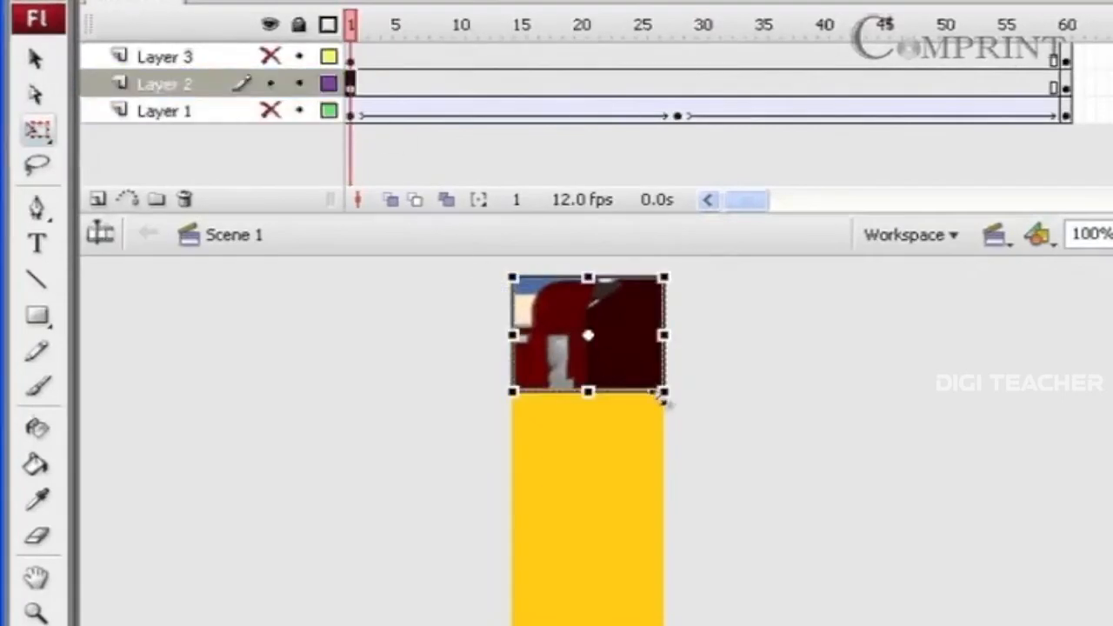
left_click_drag(665, 396, 618, 369)
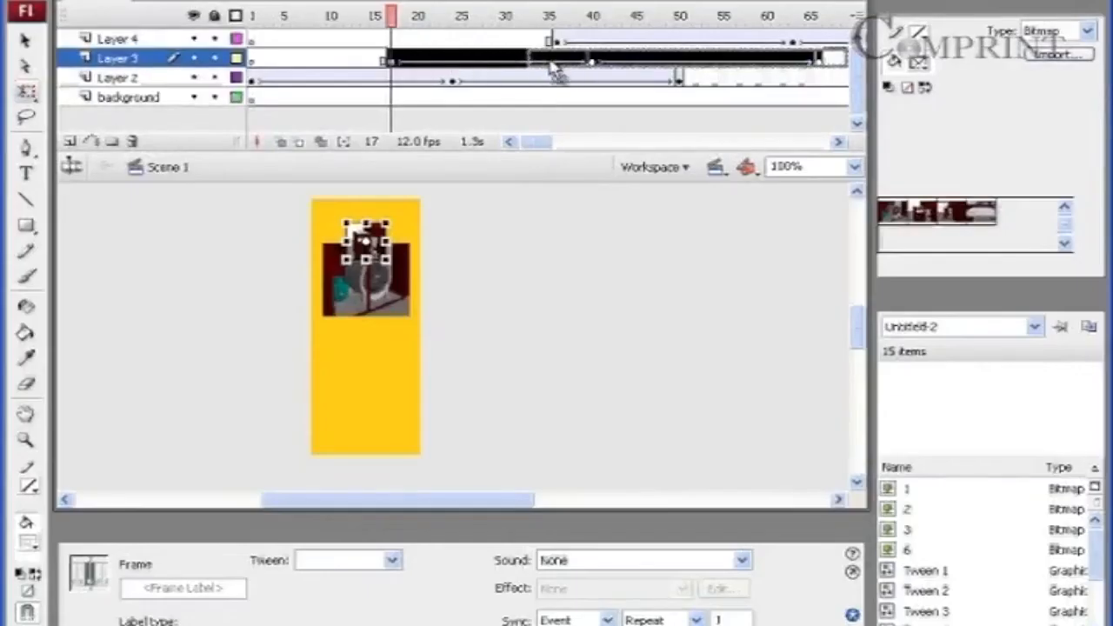
Shift the tweened frame spans of the upper layers along the timeline so the picture animations start one after another.
left_click(498, 61)
left_click_drag(528, 142, 551, 141)
left_click_drag(706, 44, 465, 49)
left_click_drag(548, 143, 532, 145)
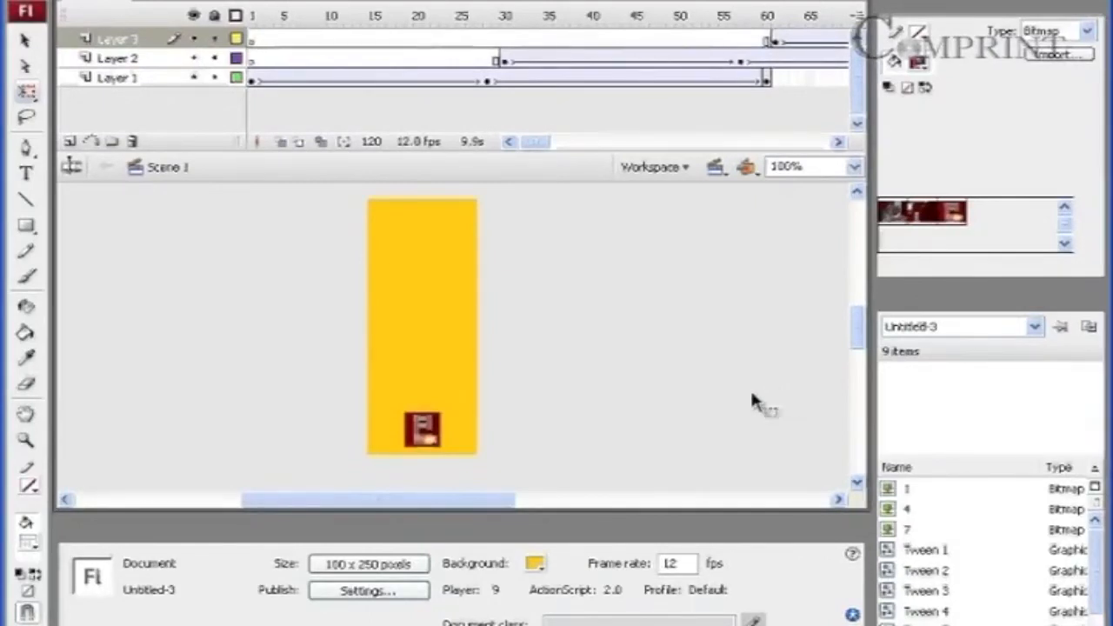
Export the animation as a movie named "flash animation" in the custompaintbooth folder, keeping the default Flash Player export settings.
left_click_drag(467, 502, 499, 476)
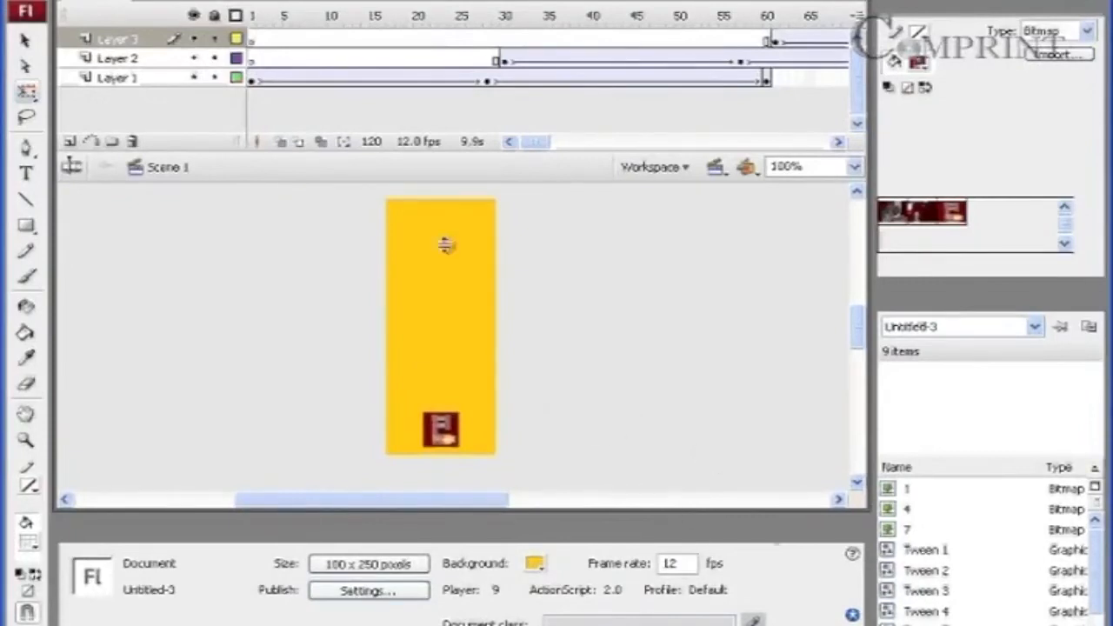
left_click(17, 1)
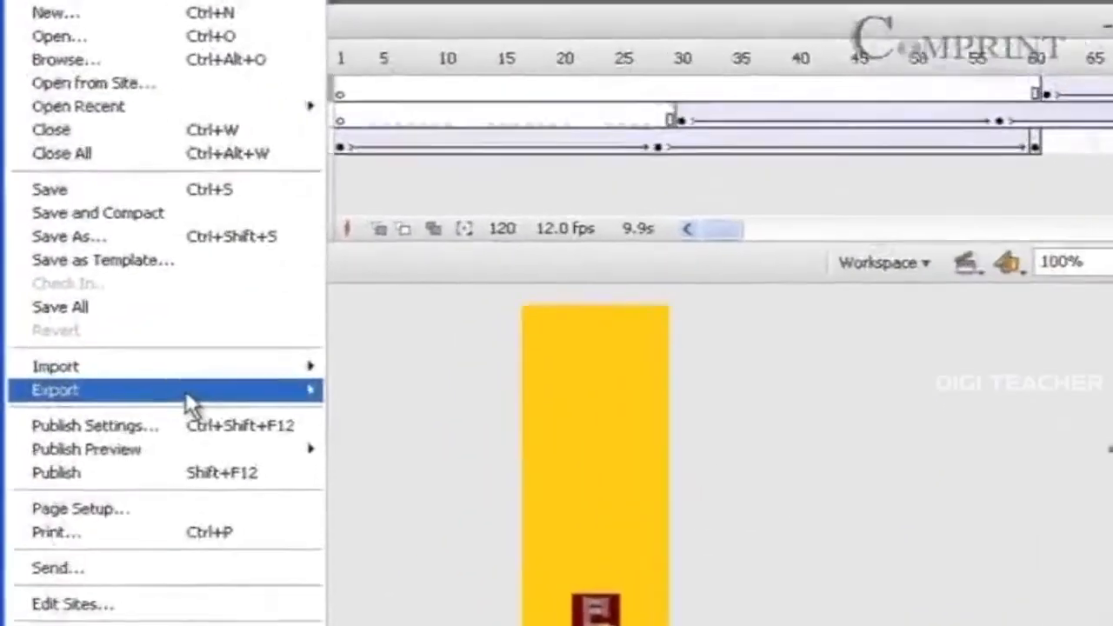
mouse_move(139, 267)
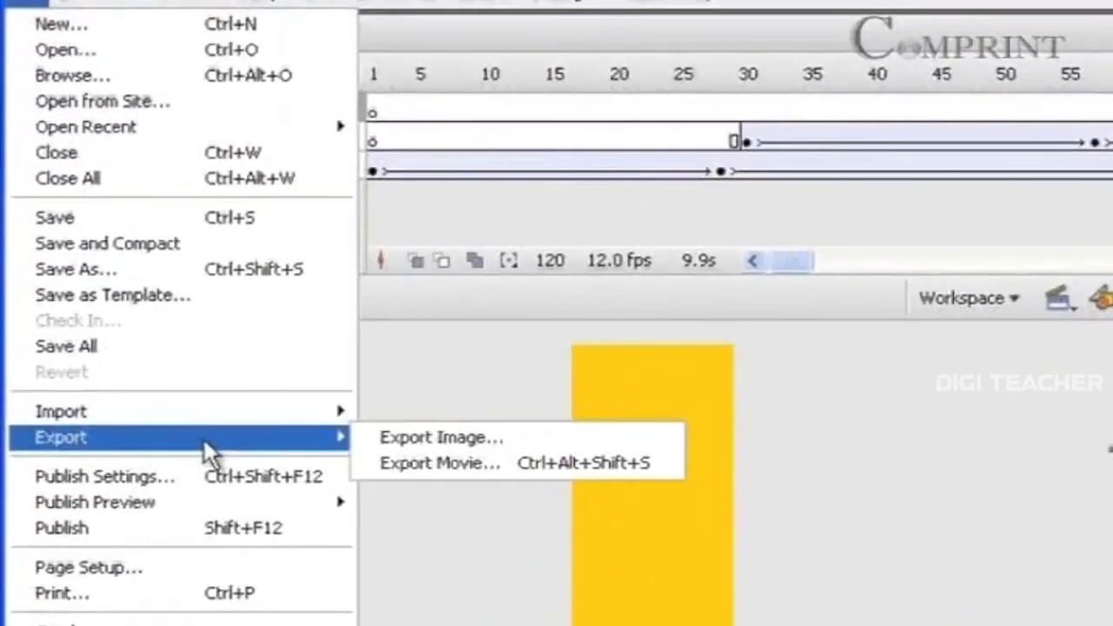
left_click(407, 470)
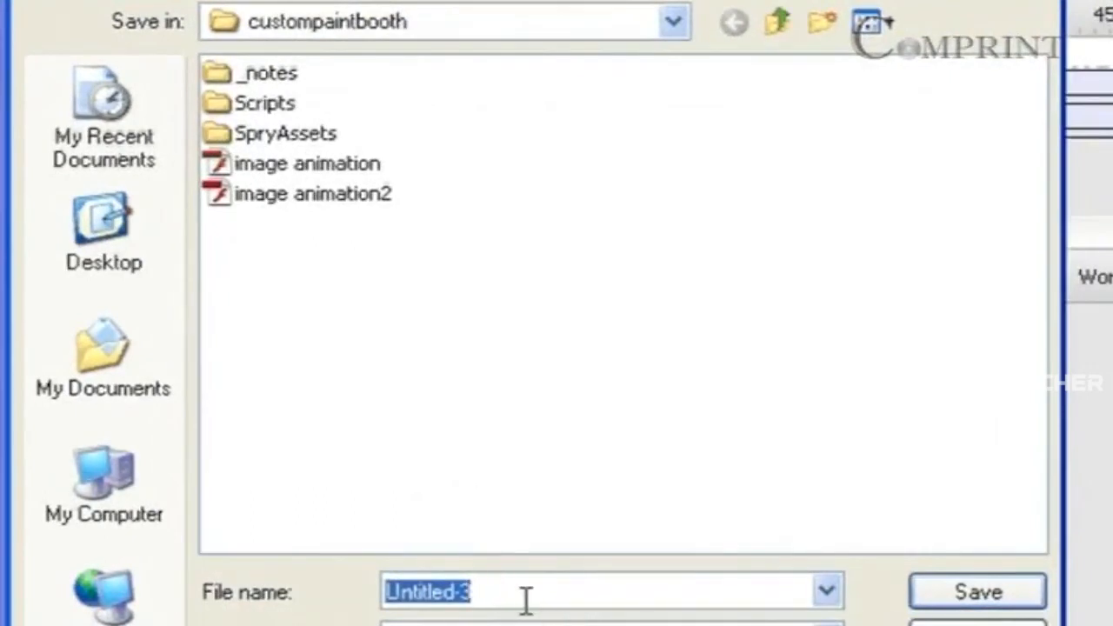
type("flash")
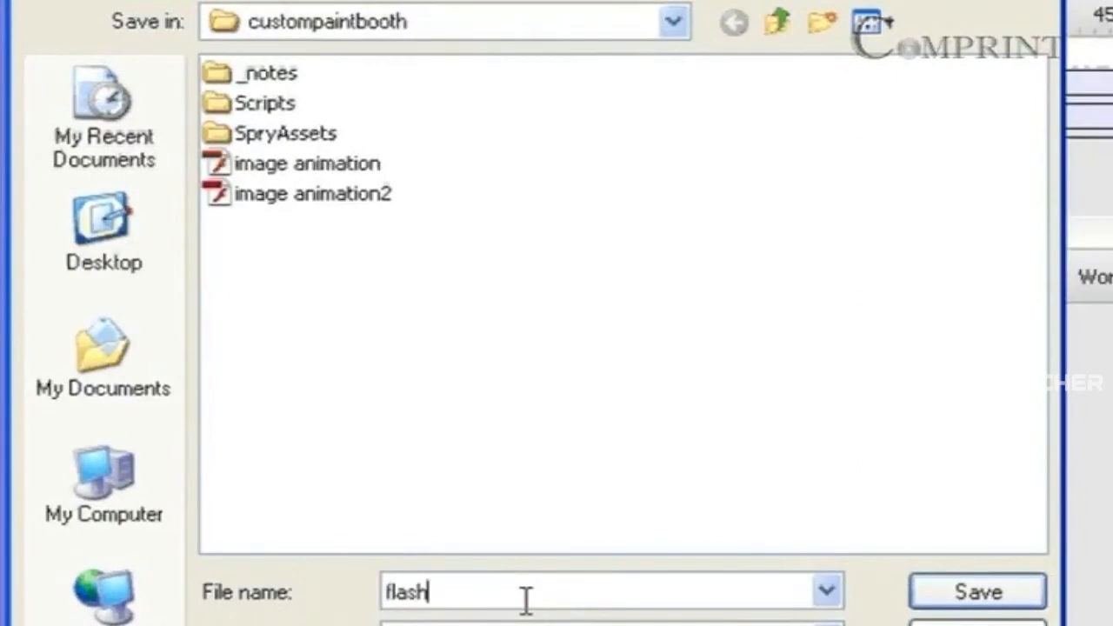
type(" animation")
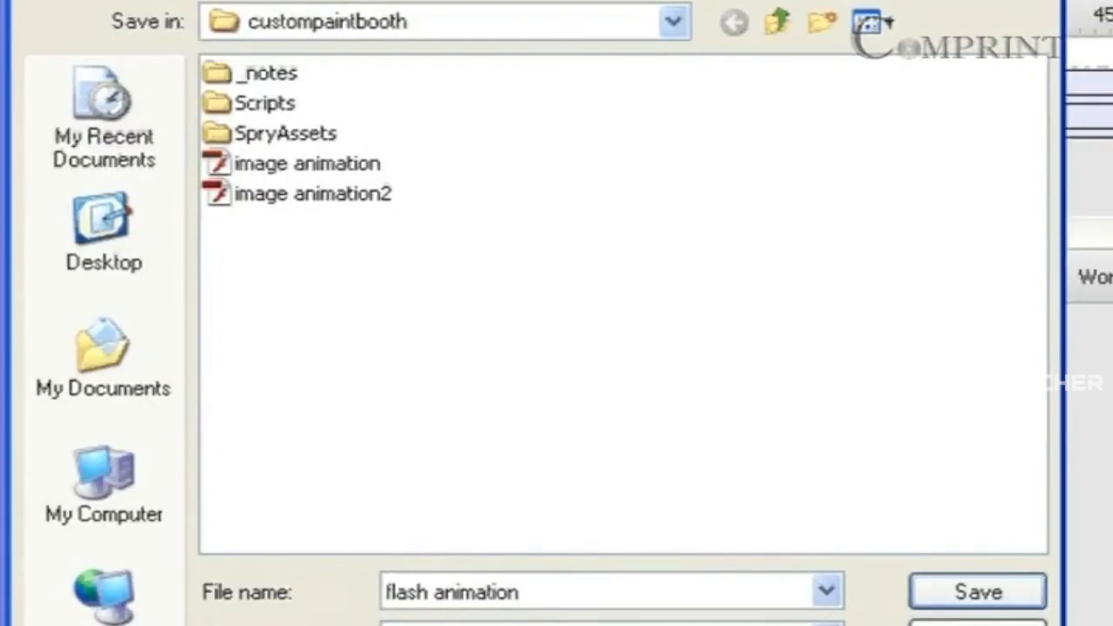
left_click(956, 595)
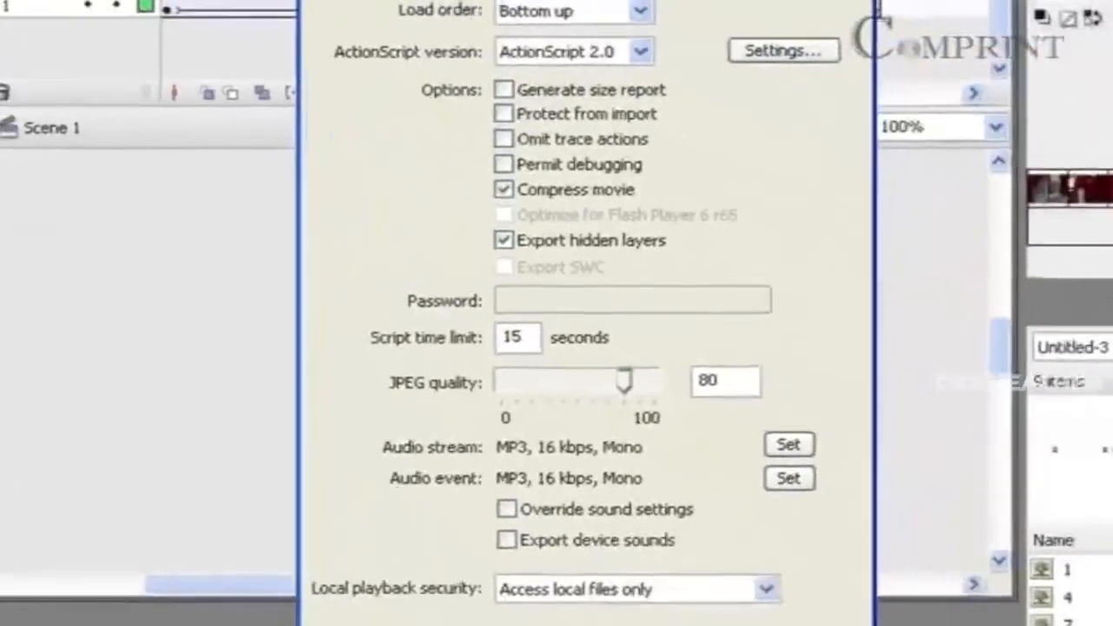
key("Return")
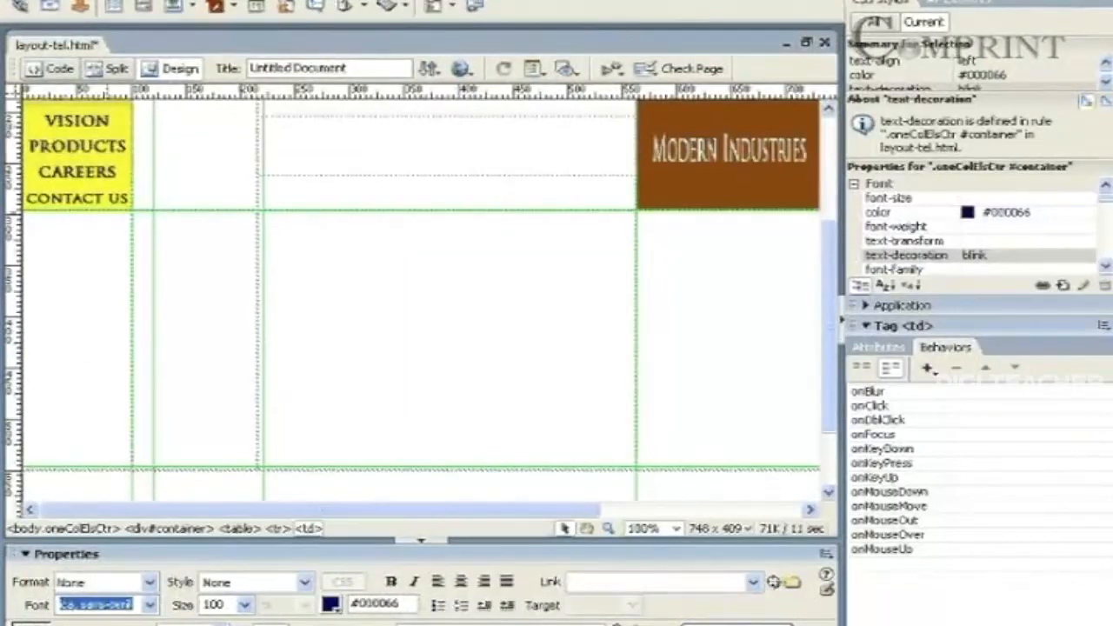
In Dreamweaver, insert the Flash movie image animation2.swf into the layout-tel.html page, leaving its accessibility attributes blank.
left_click(233, 9)
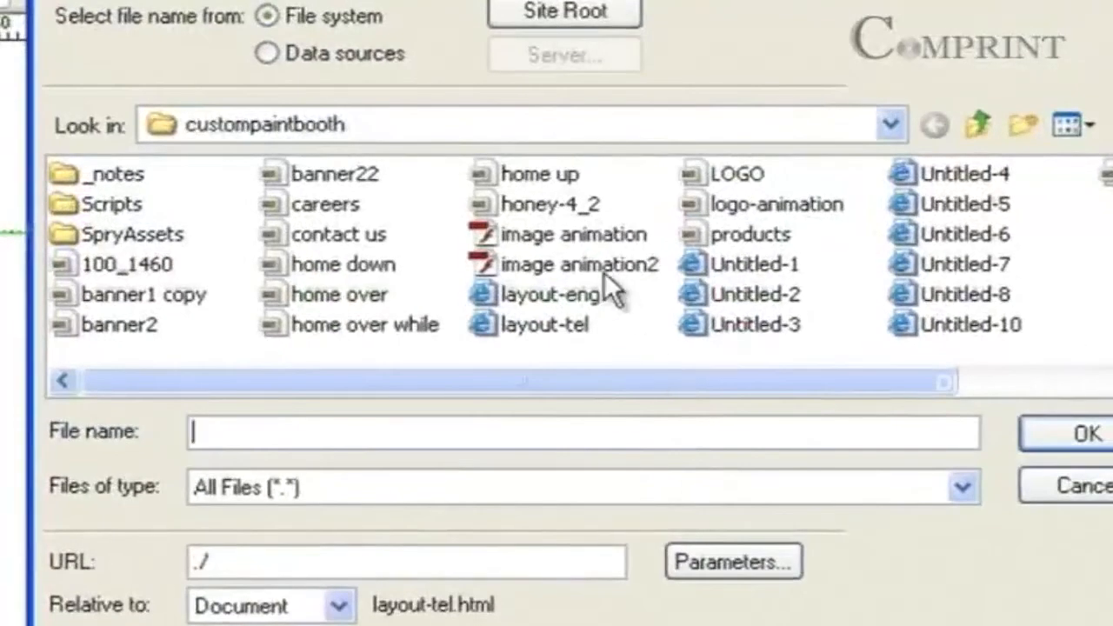
left_click(603, 271)
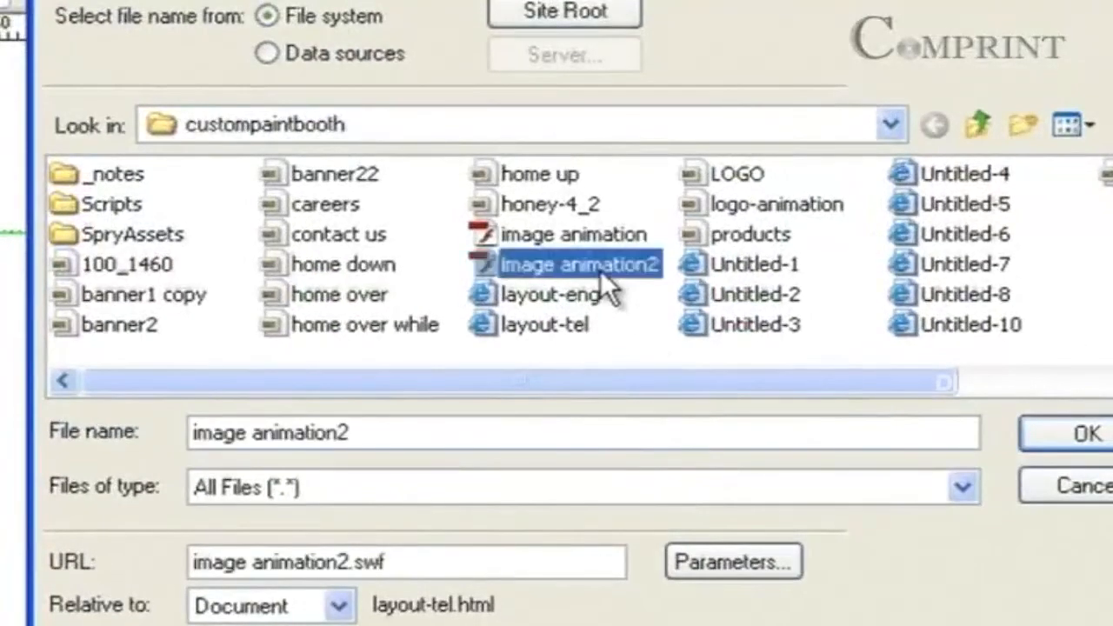
left_click(1078, 434)
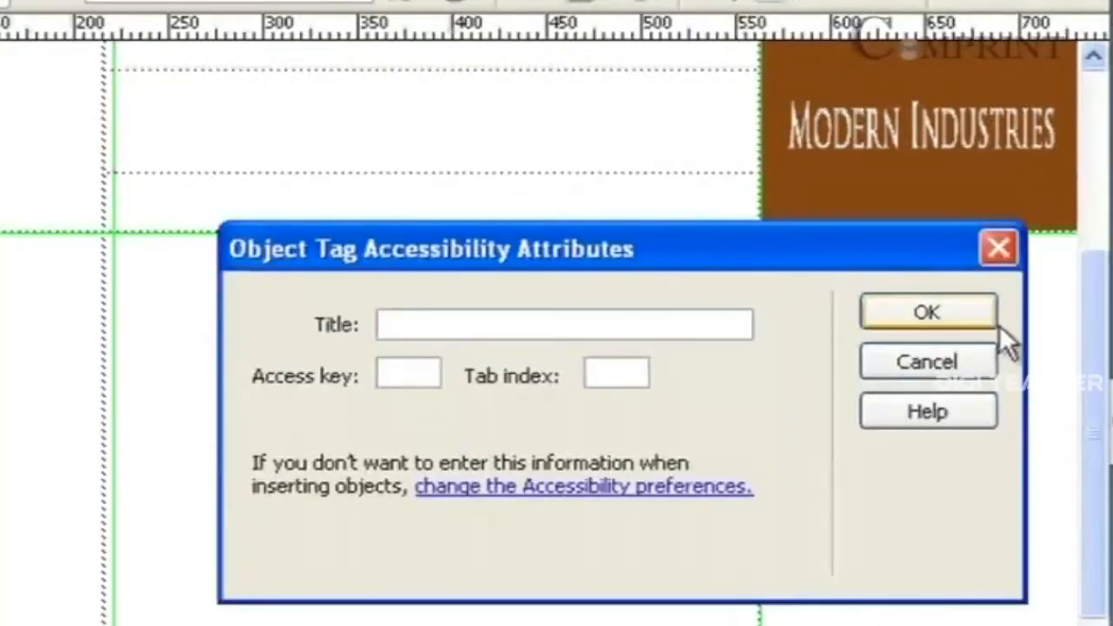
left_click(939, 309)
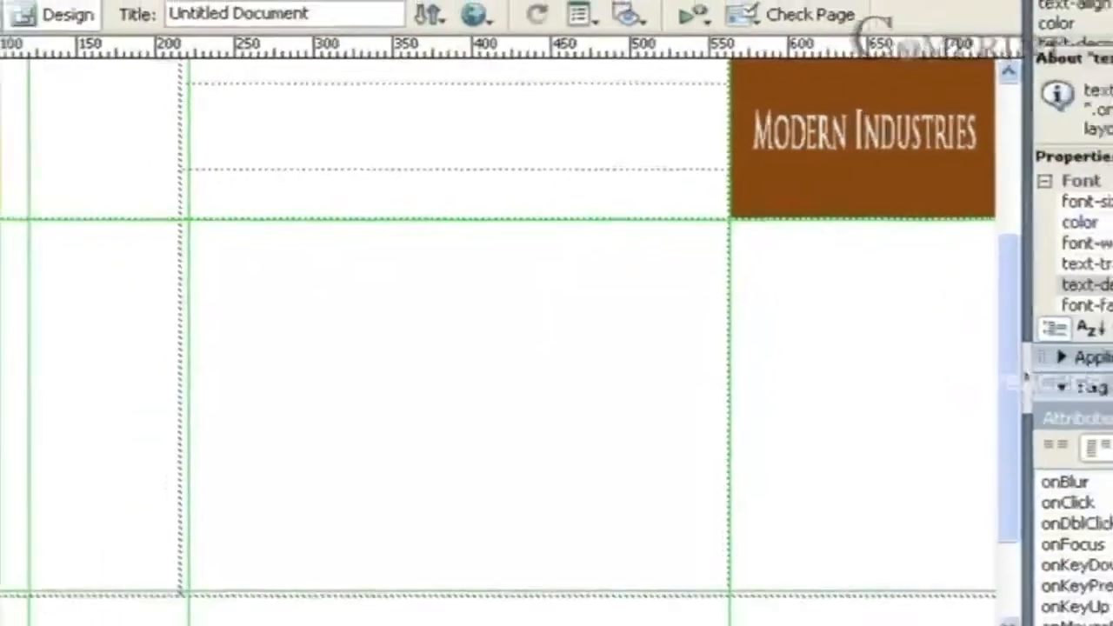